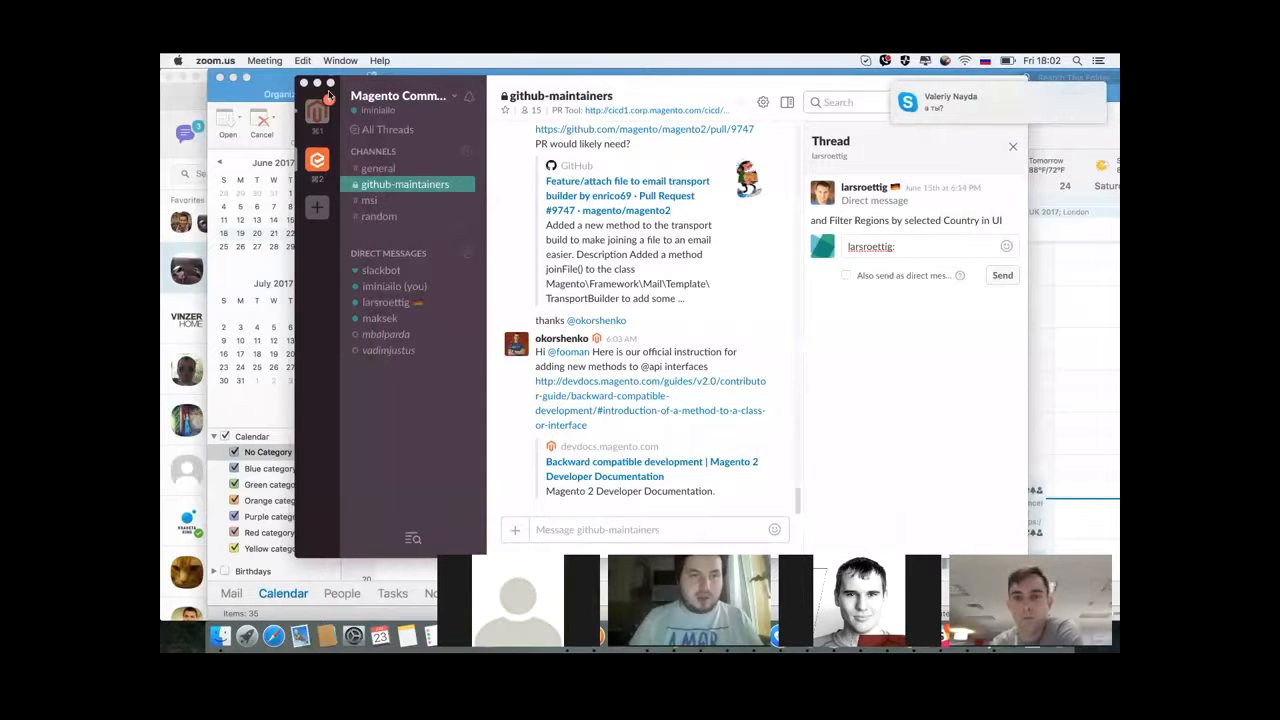
- Minimize the Slack window and the Outlook calendar window
left_click(317, 82)
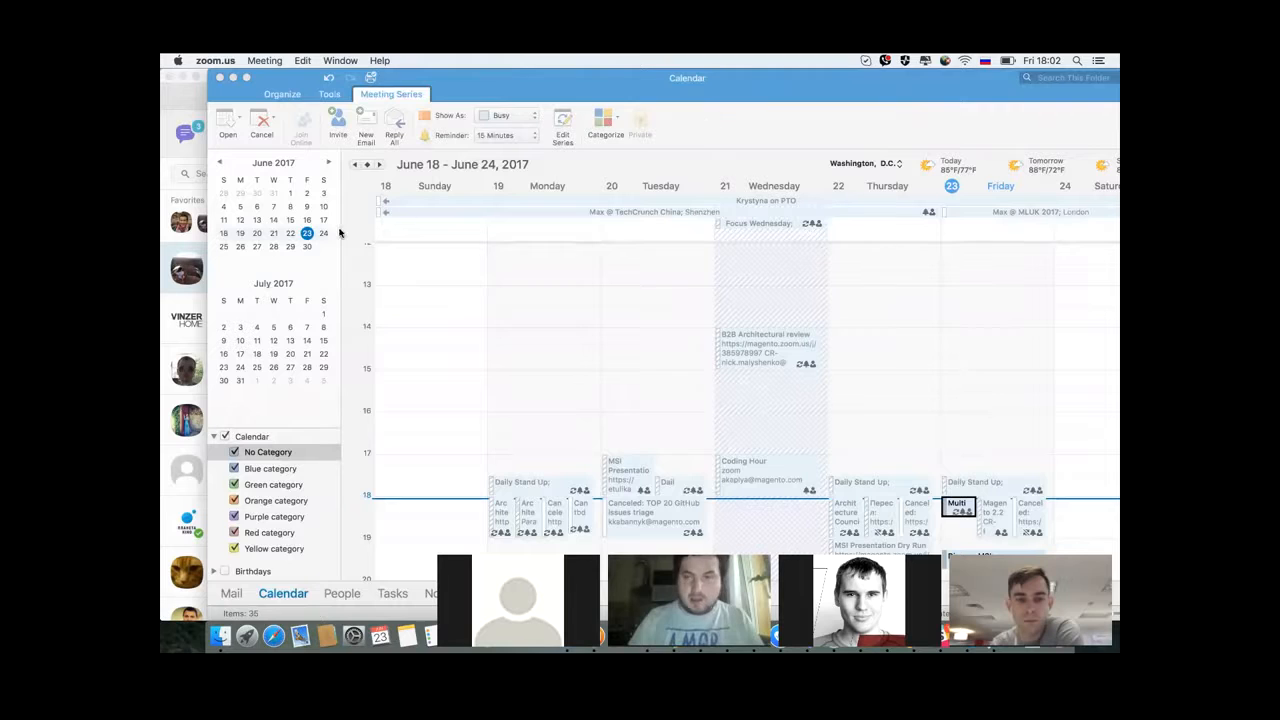
left_click(232, 79)
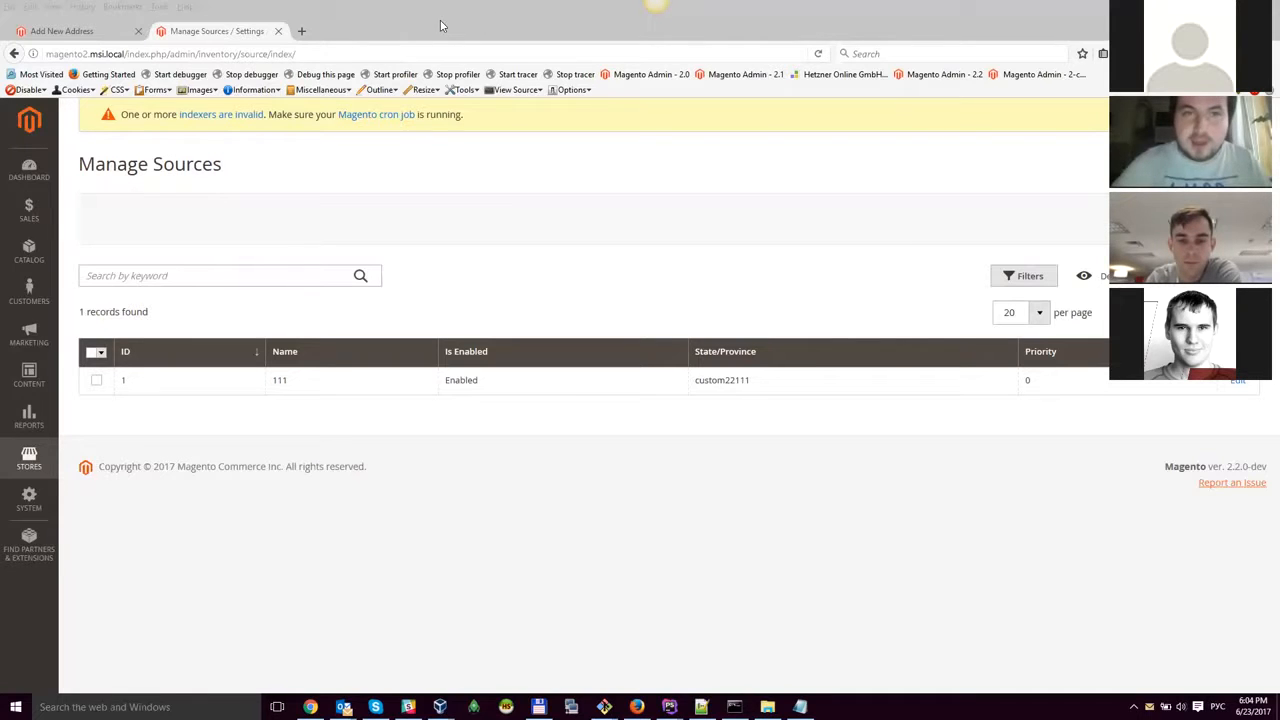
- Open source 111 for editing from the Manage Sources grid and expand its Address Data section
left_click(523, 231)
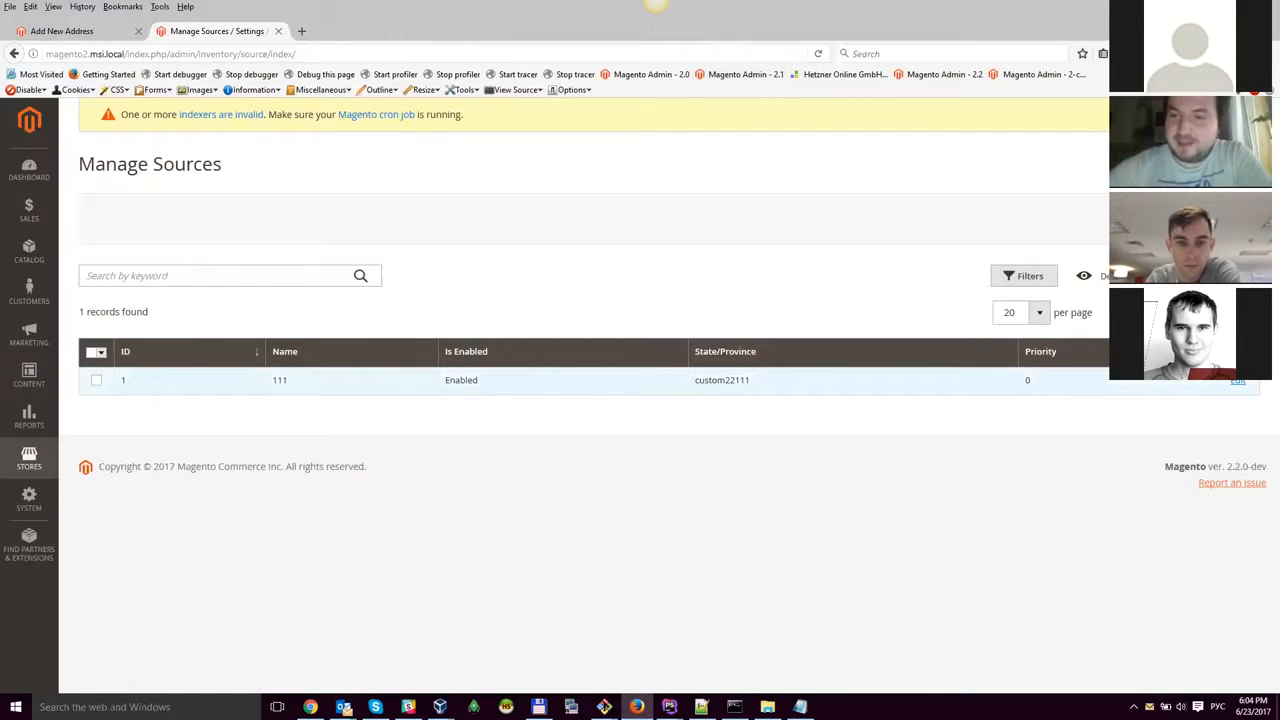
left_click(1238, 381)
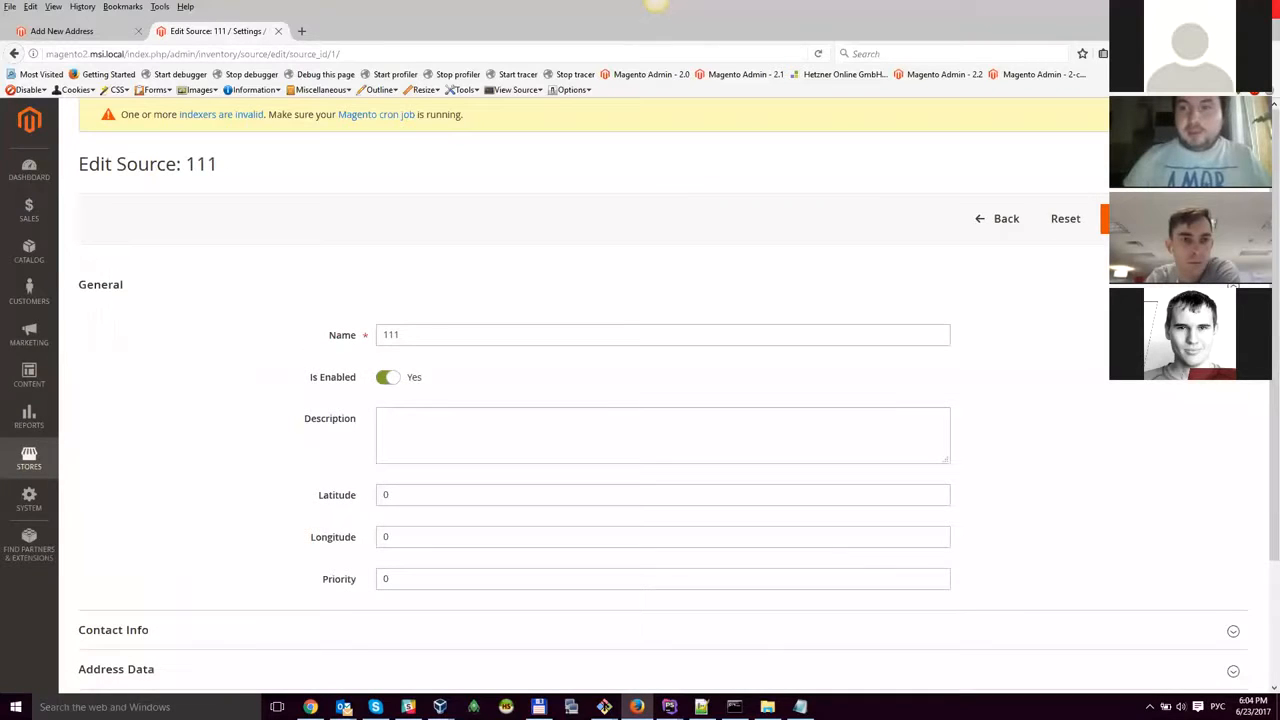
left_click_drag(1274, 340, 1274, 436)
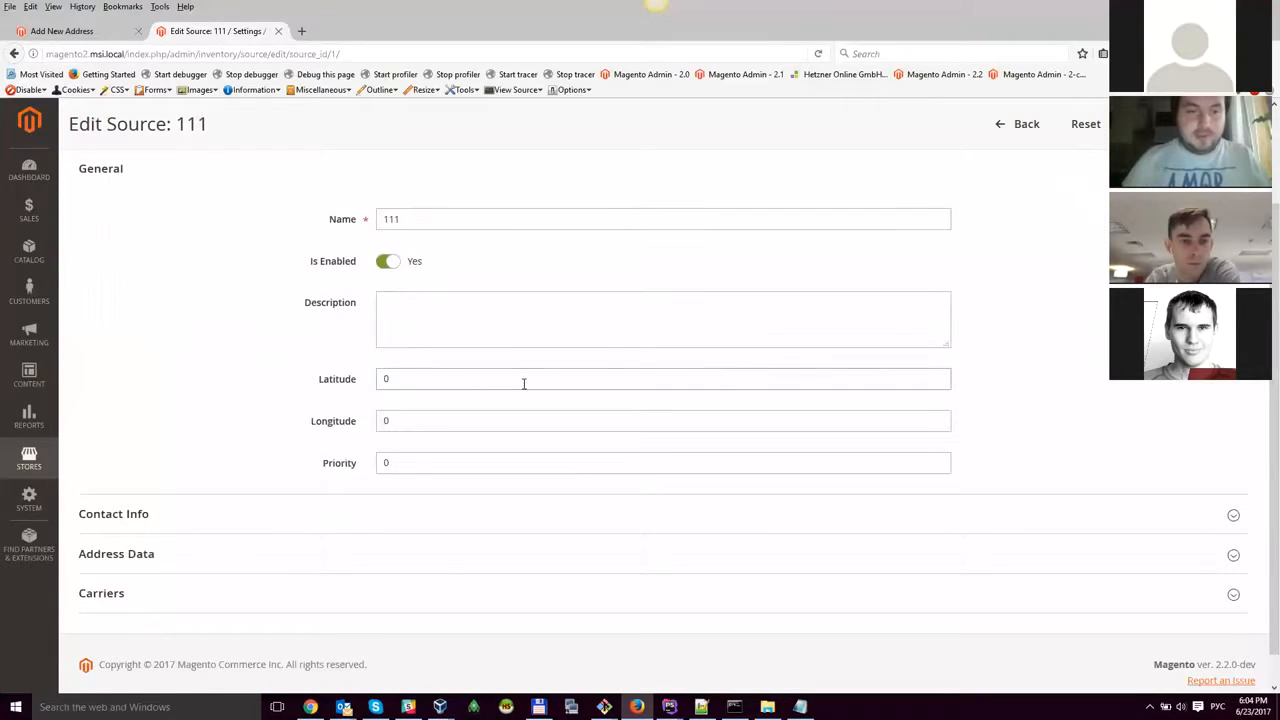
left_click(398, 544)
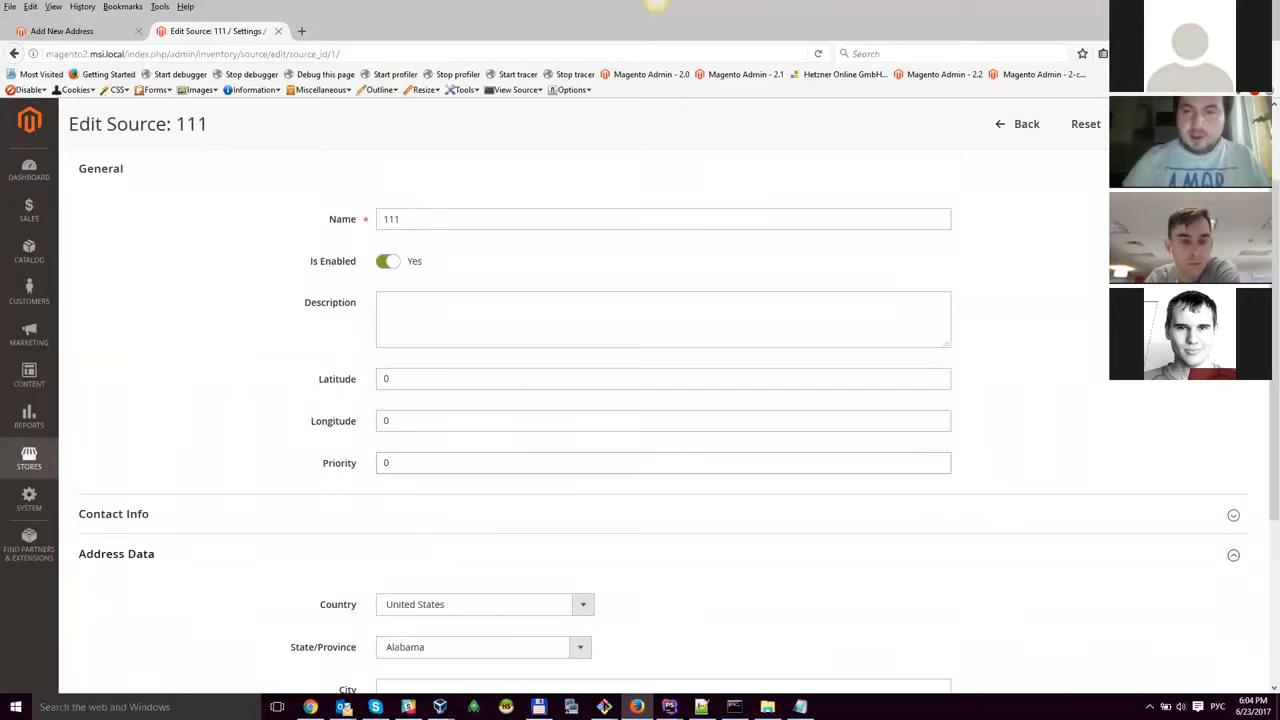
left_click_drag(1274, 350, 1274, 436)
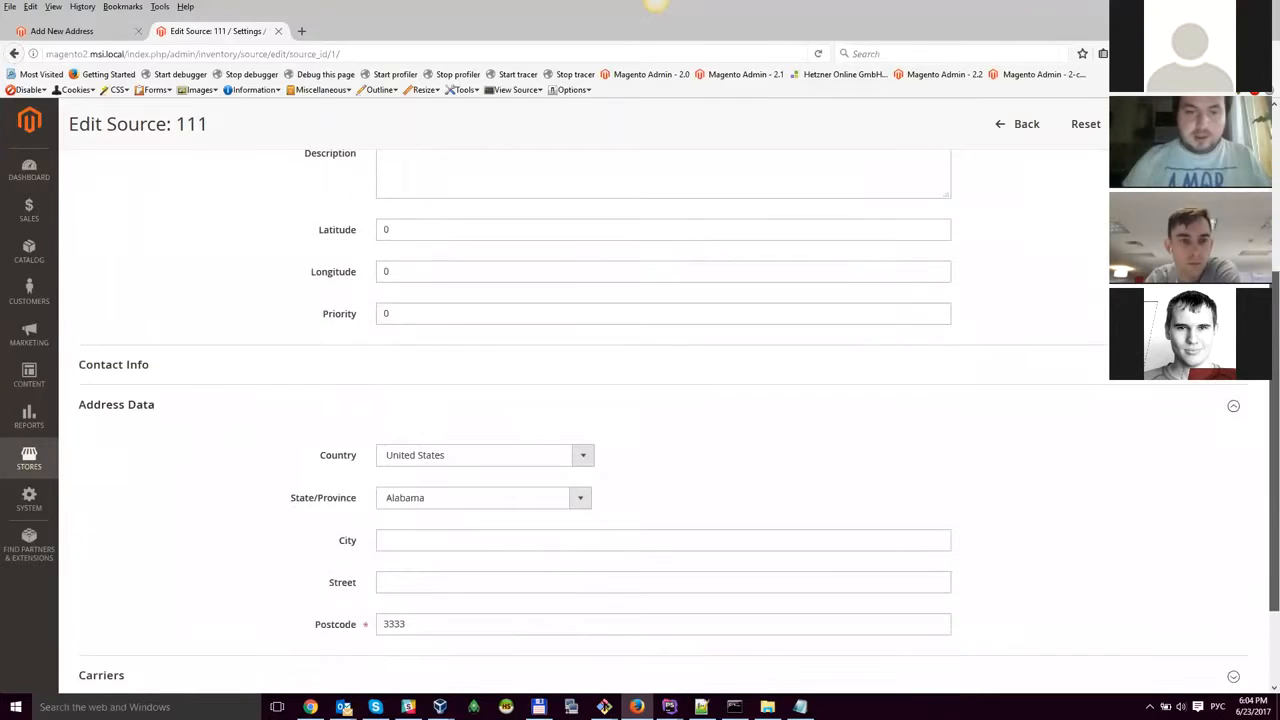
- Look over the Contact Info fields of the source and collapse that section again
left_click(538, 498)
left_click(688, 381)
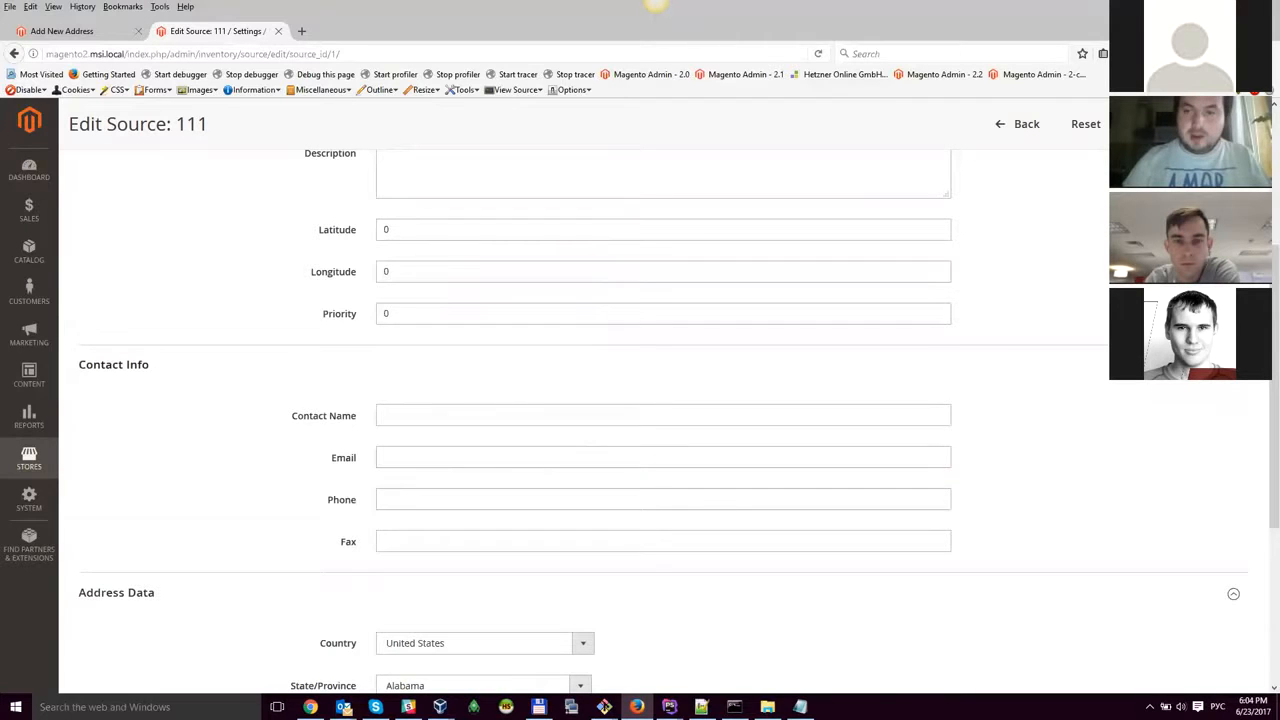
left_click(690, 374)
- Keep United States as the source's country and set its State/Province to Arizona
left_click(555, 460)
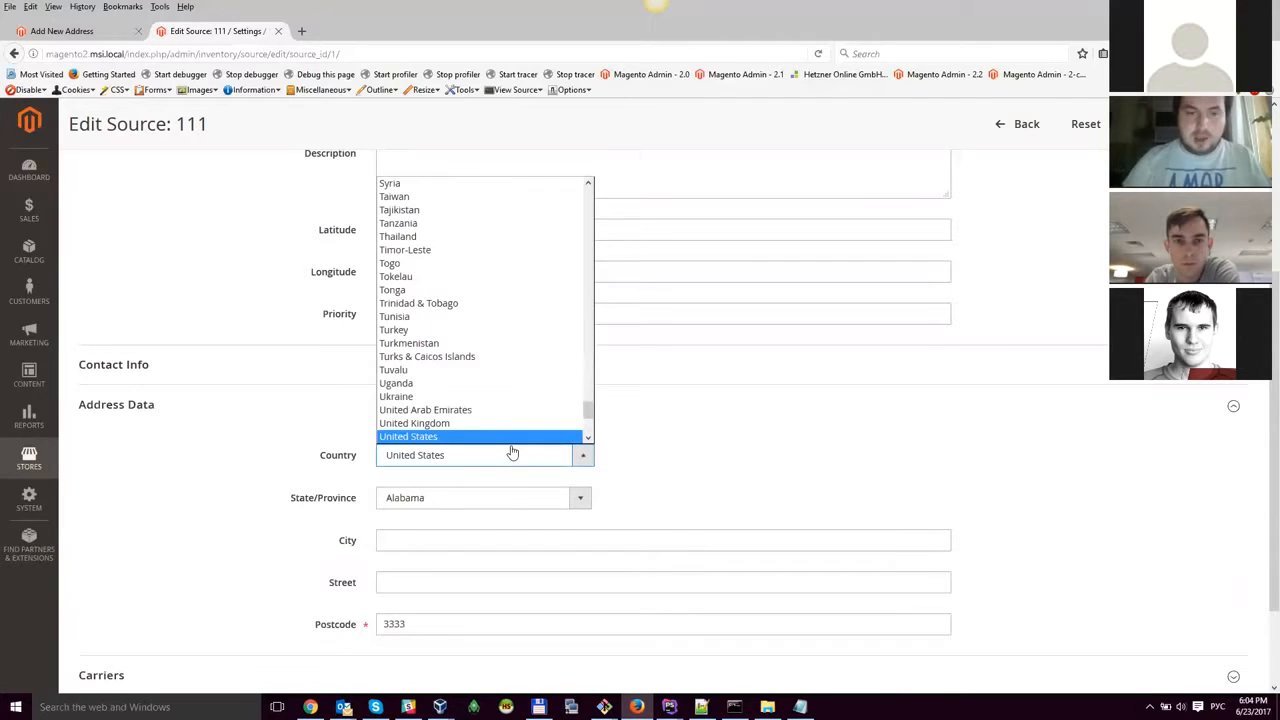
left_click(457, 497)
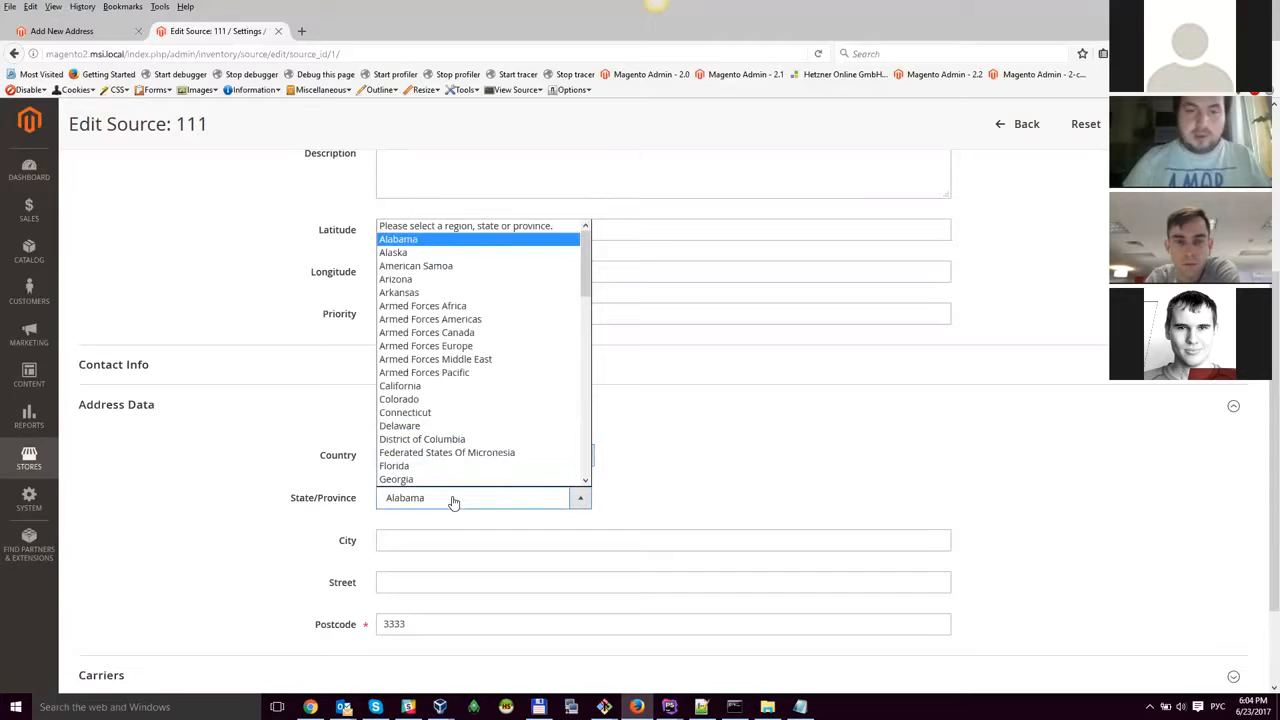
left_click(405, 280)
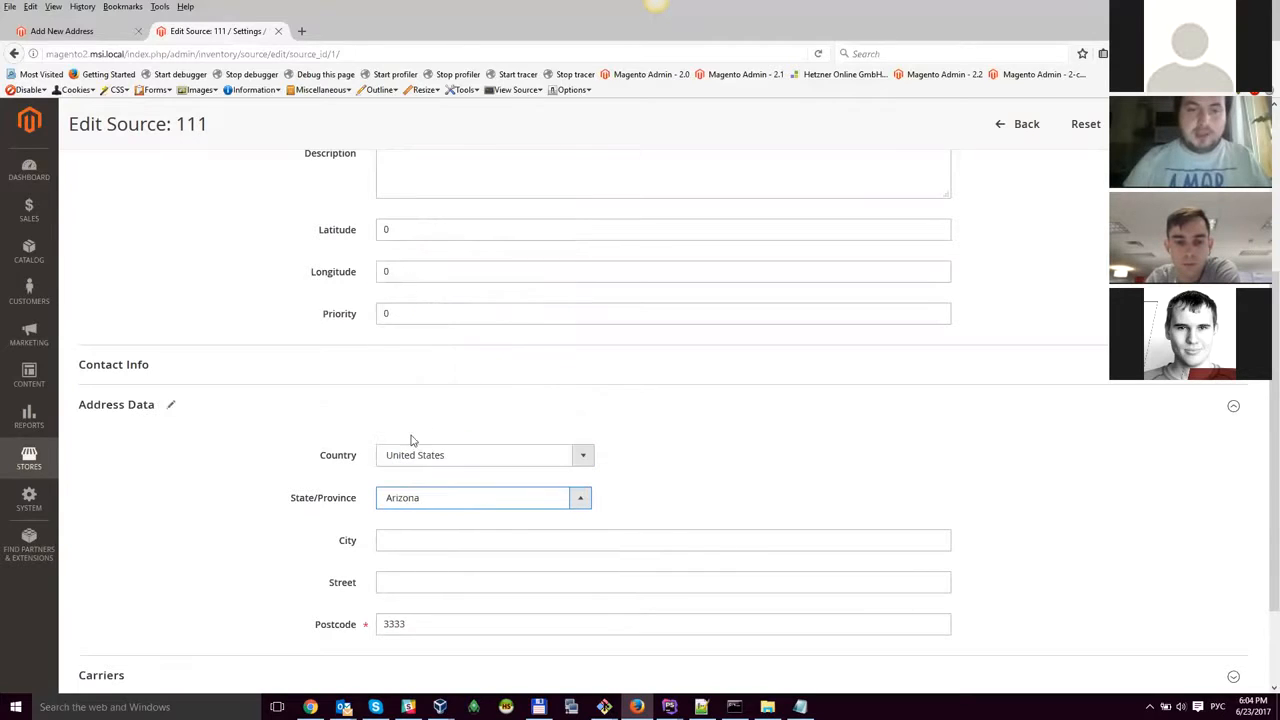
- Set the source's country to Turkmenistan so that the State/Province can be entered as free text
left_click(421, 502)
left_click(626, 446)
left_click(575, 457)
left_click(487, 344)
- Append "ыыы" to the source's State/Province text and set the country to Uganda
left_click(466, 498)
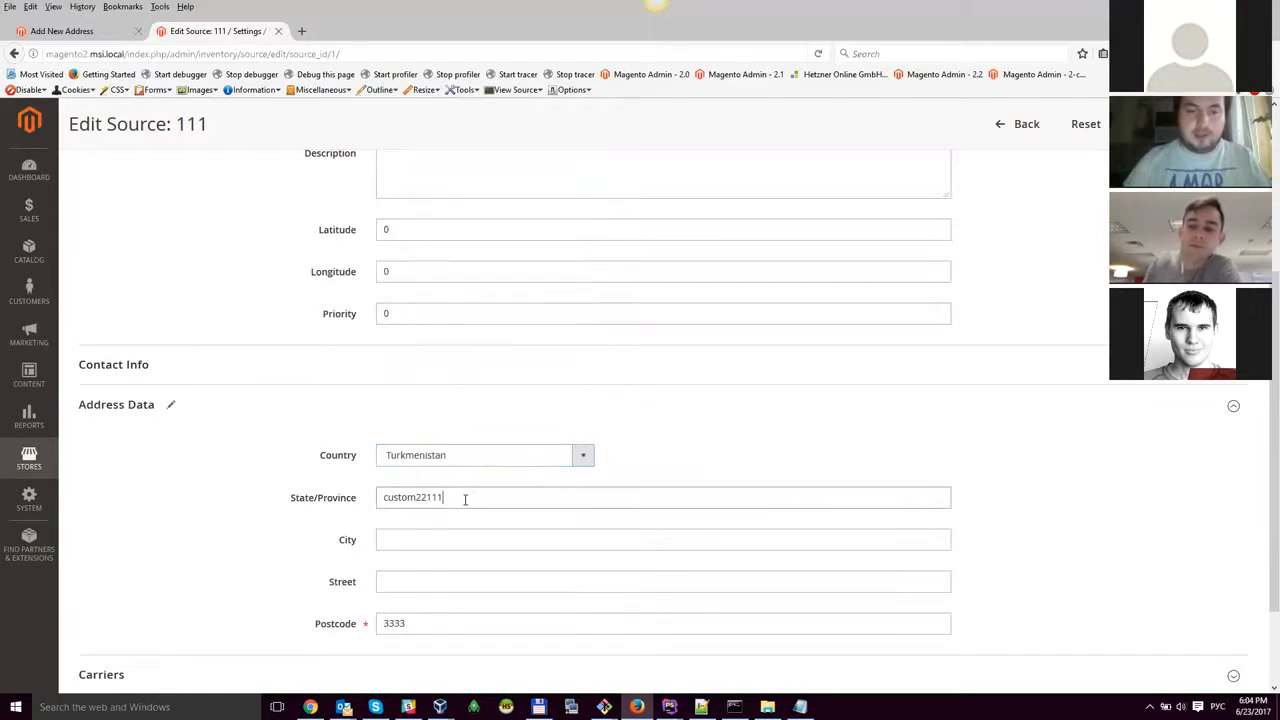
type("bibibi")
left_click(489, 455)
left_click(458, 384)
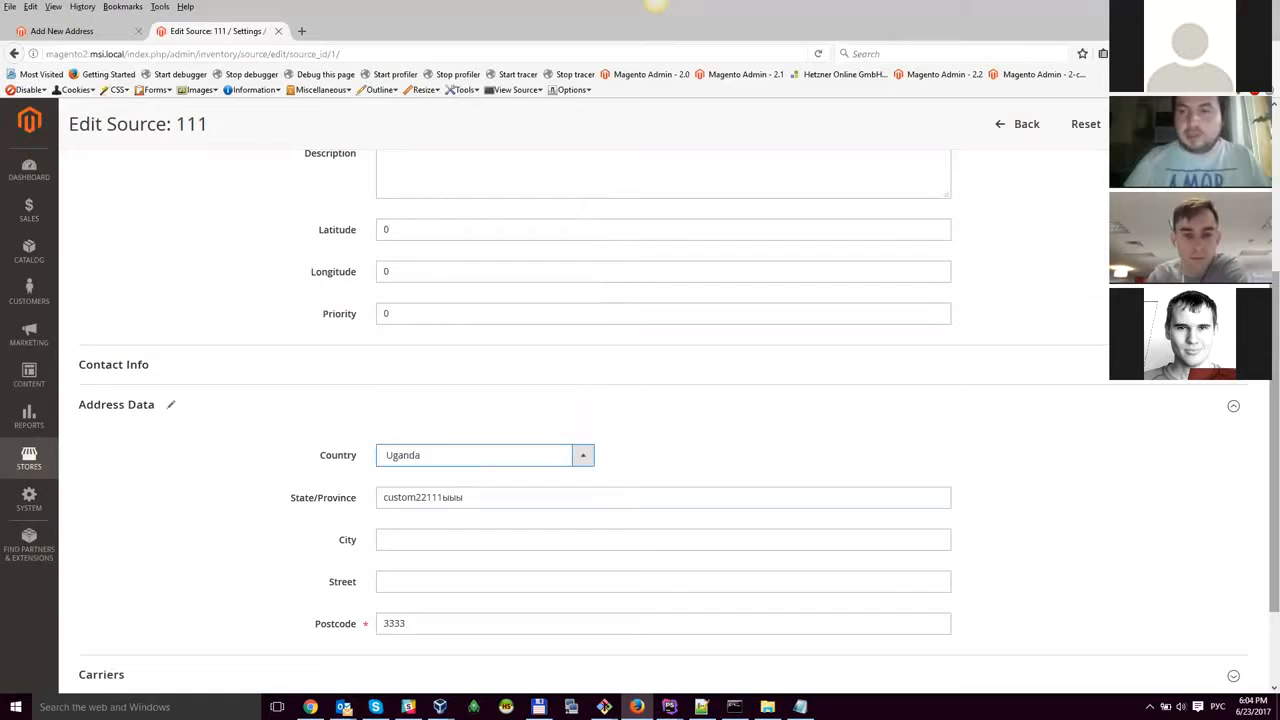
- Expand the source's Carriers section and switch the global shipping configuration on and back off
scroll(871, 440, "down", 1)
scroll(670, 420, "down", 1)
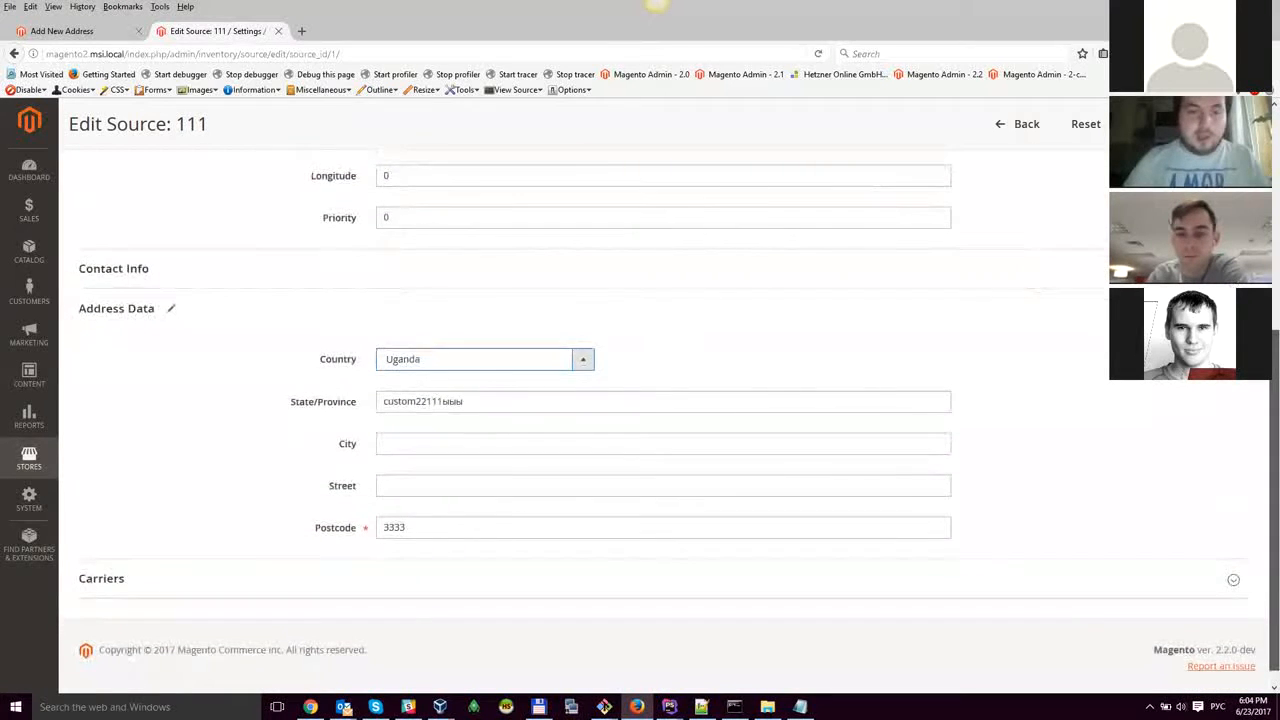
scroll(670, 420, "up", 1)
scroll(771, 517, "down", 1)
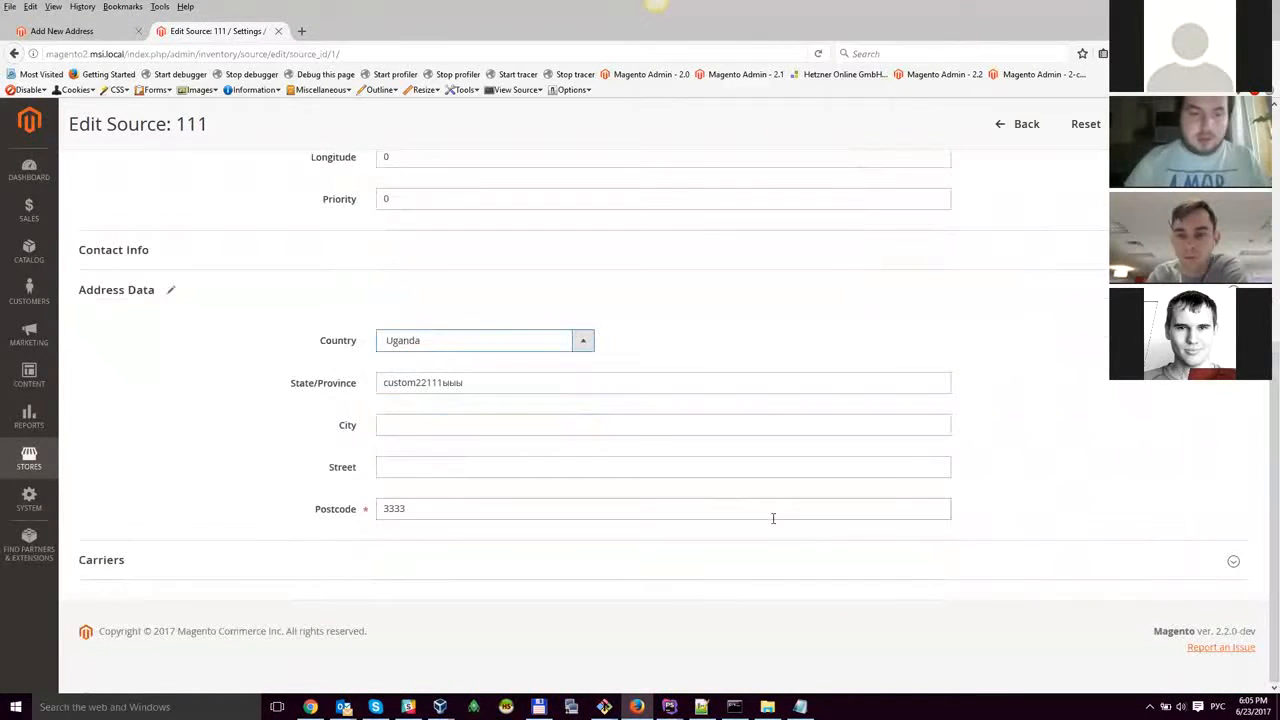
left_click(681, 570)
scroll(767, 437, "down", 4)
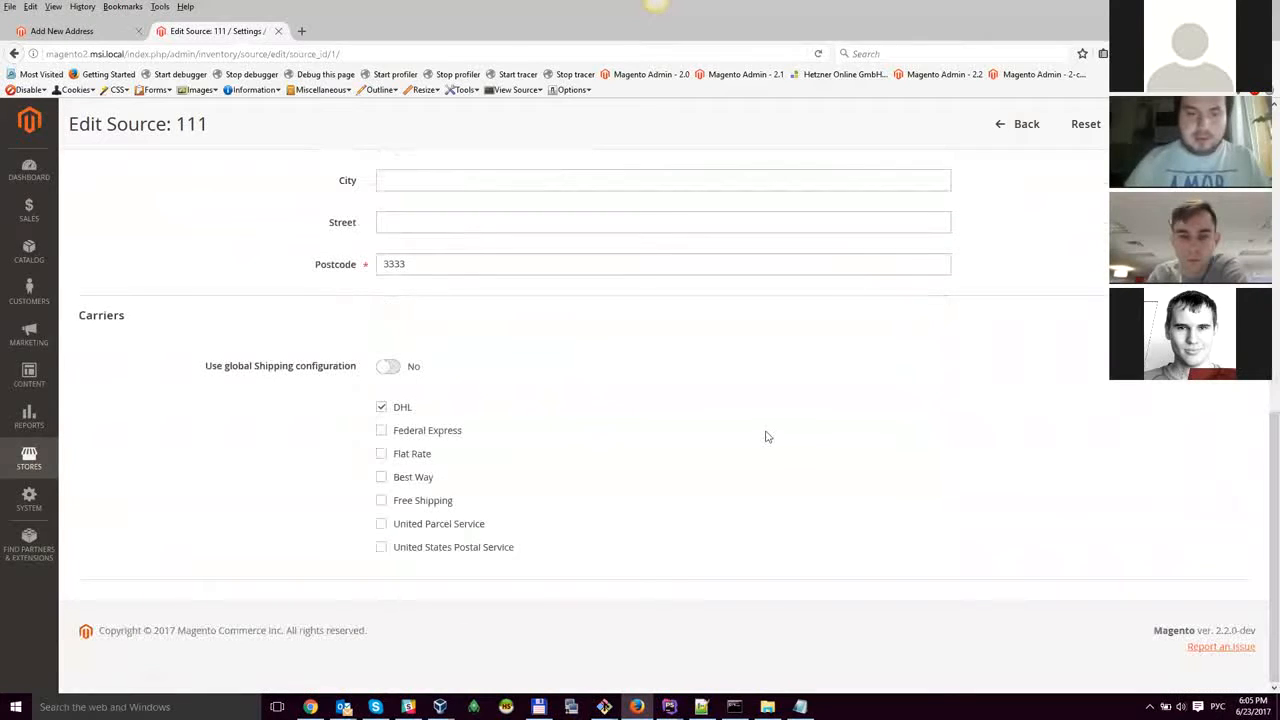
left_click(392, 368)
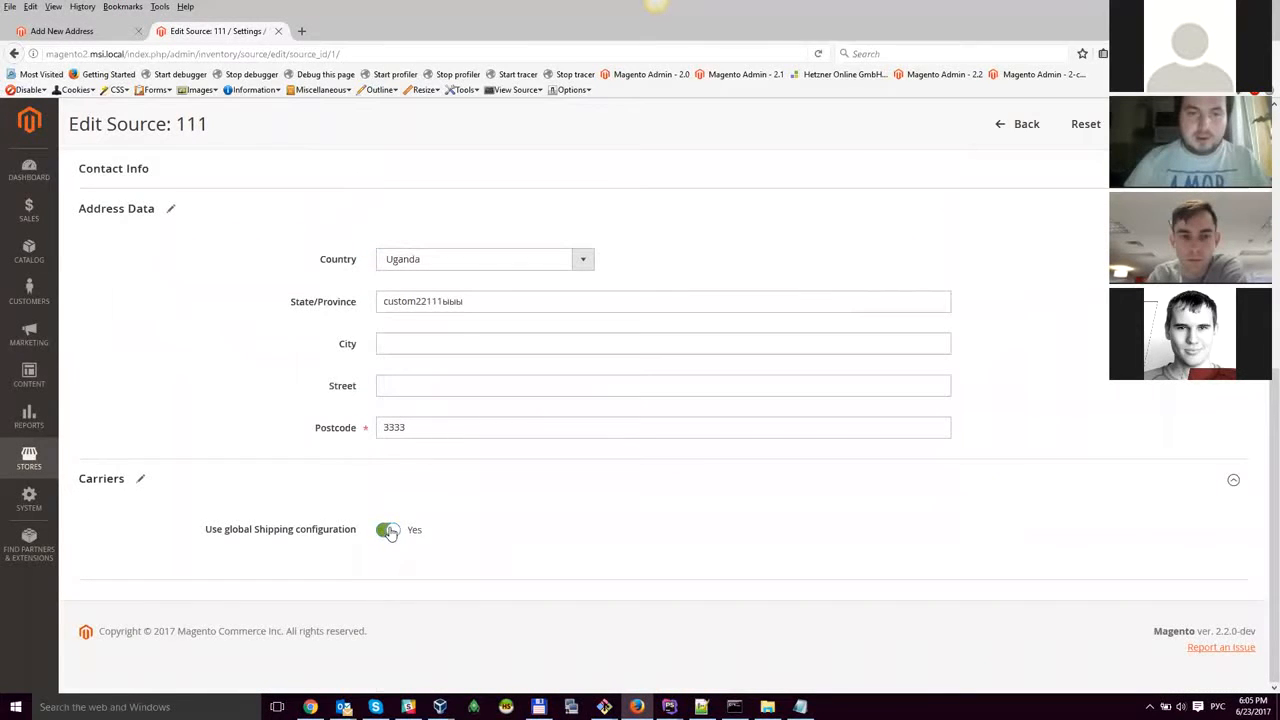
left_click(391, 530)
- Add Federal Express to the source's carriers and save the source, staying on its edit page
left_click(381, 593)
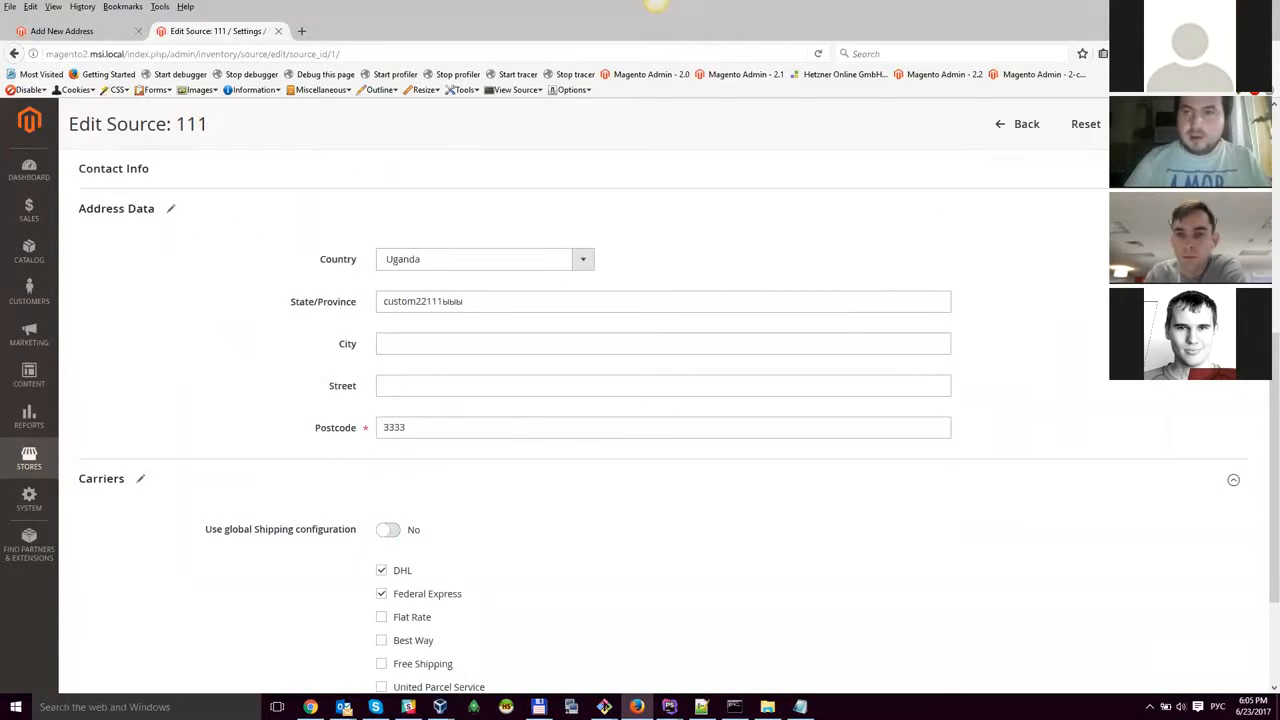
left_click(1172, 124)
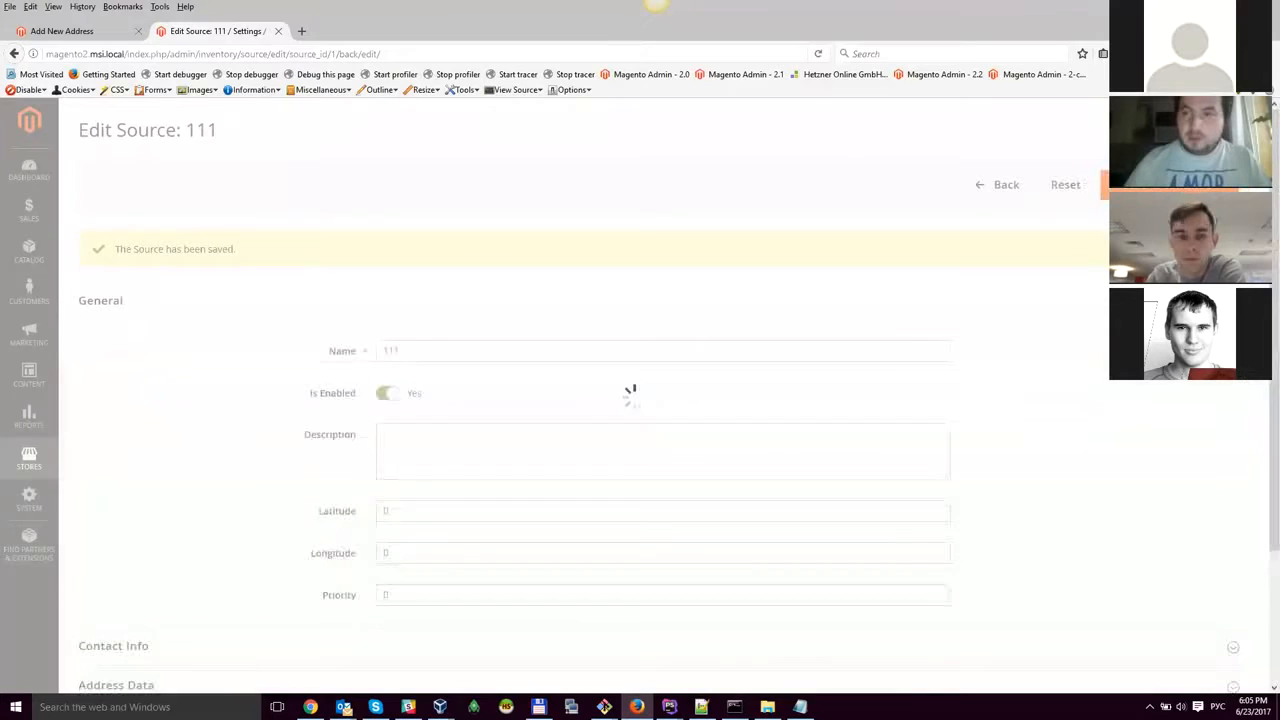
- Expand the Carriers section of the saved source to check its carrier selection
scroll(770, 385, "down", 3)
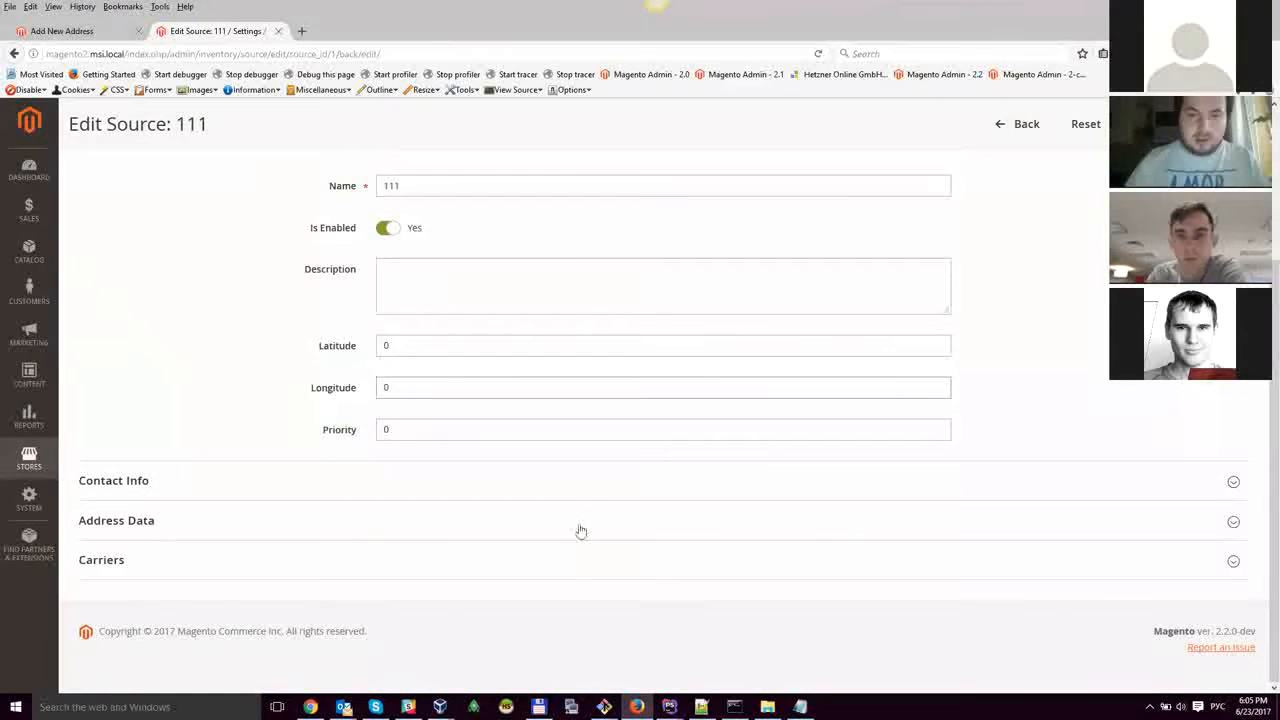
left_click(580, 562)
scroll(500, 510, "down", 3)
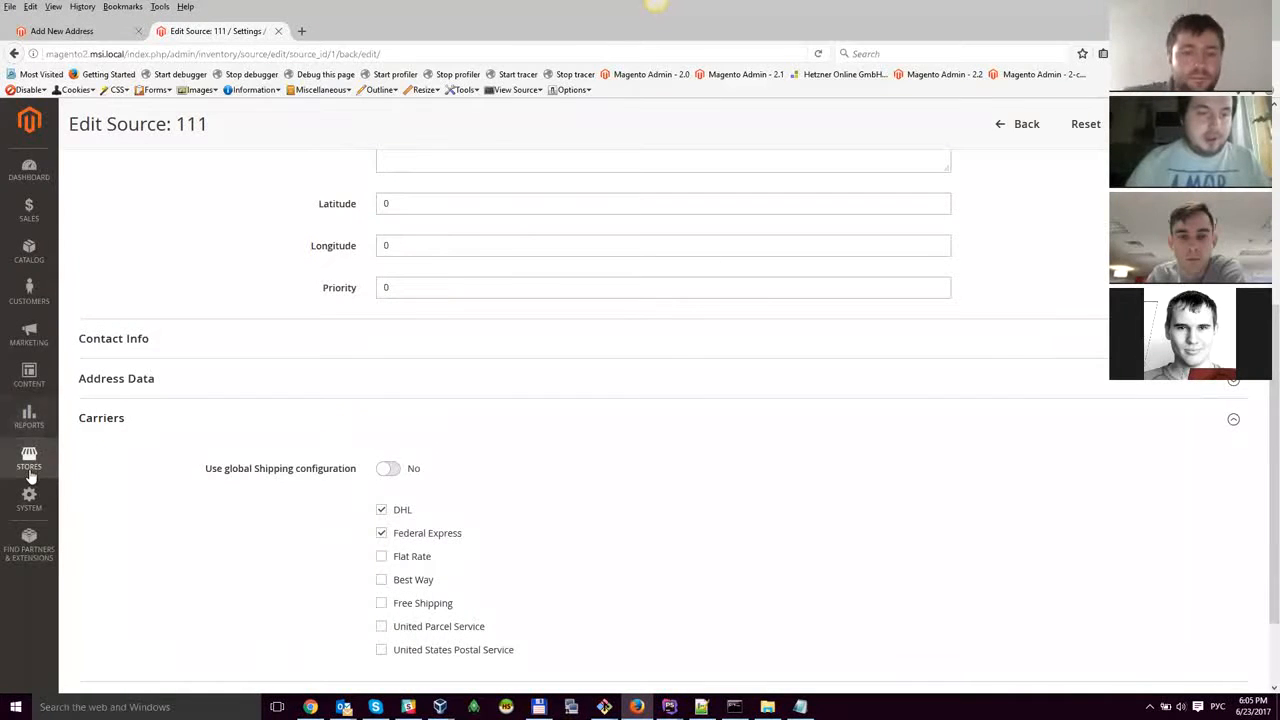
- Open the Inventory (MSI) section of the Catalog settings in the store configuration
left_click(30, 505)
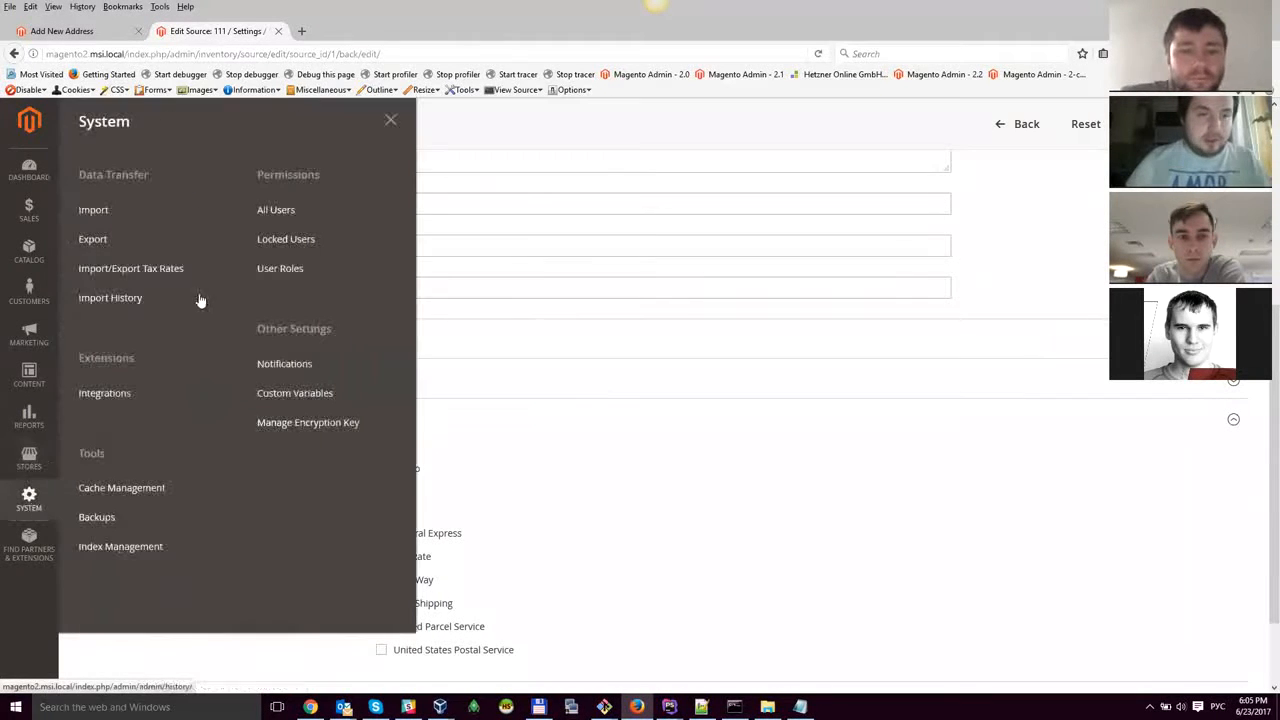
left_click(29, 456)
left_click(103, 239)
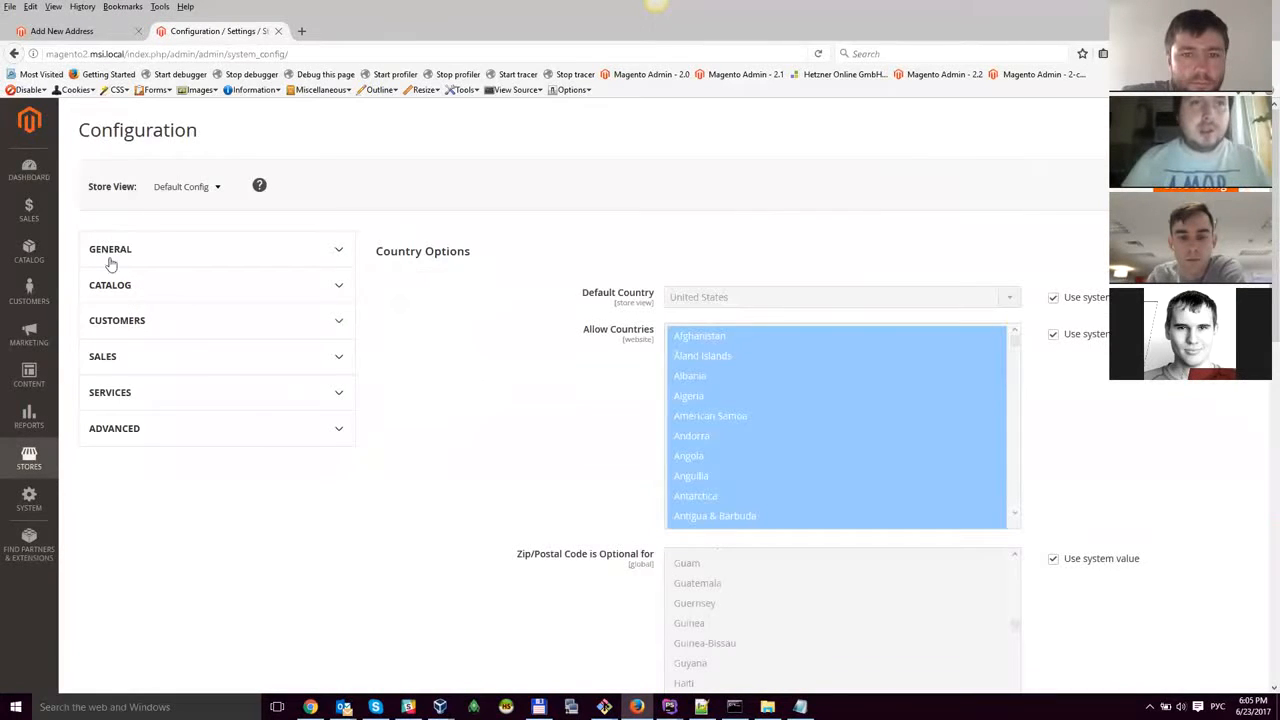
left_click(111, 263)
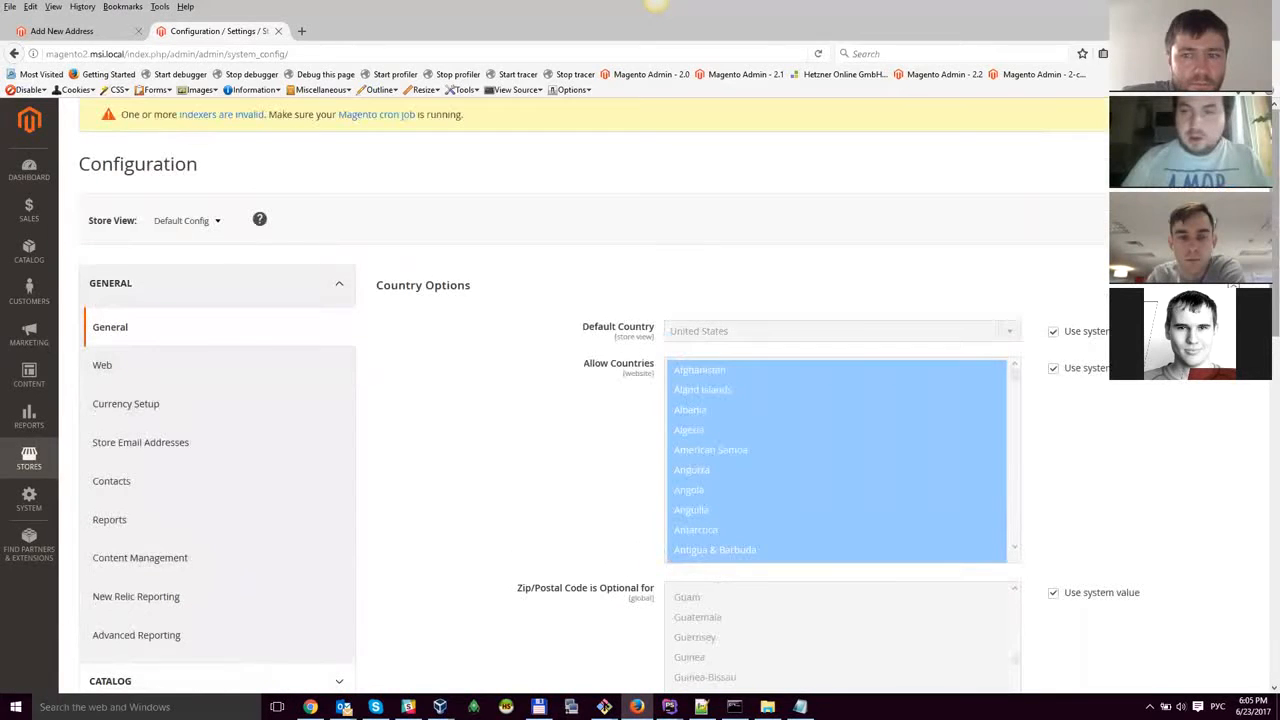
scroll(705, 430, "down", 3)
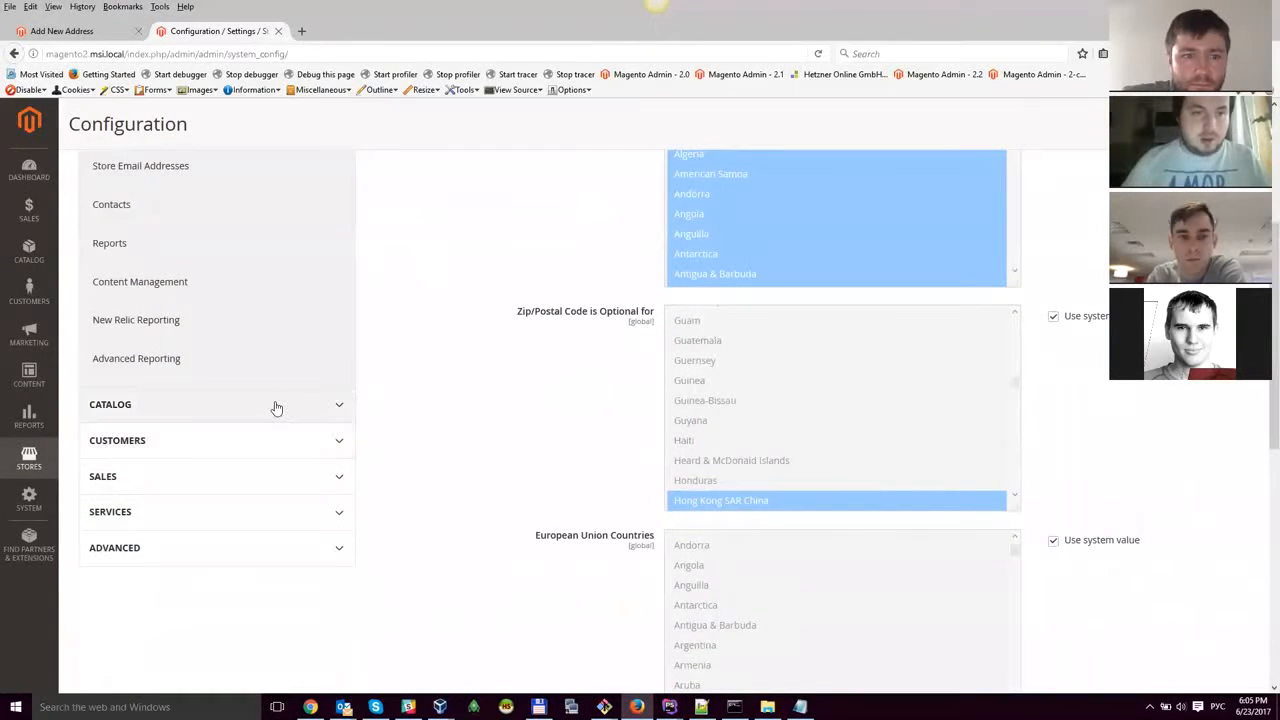
left_click(274, 405)
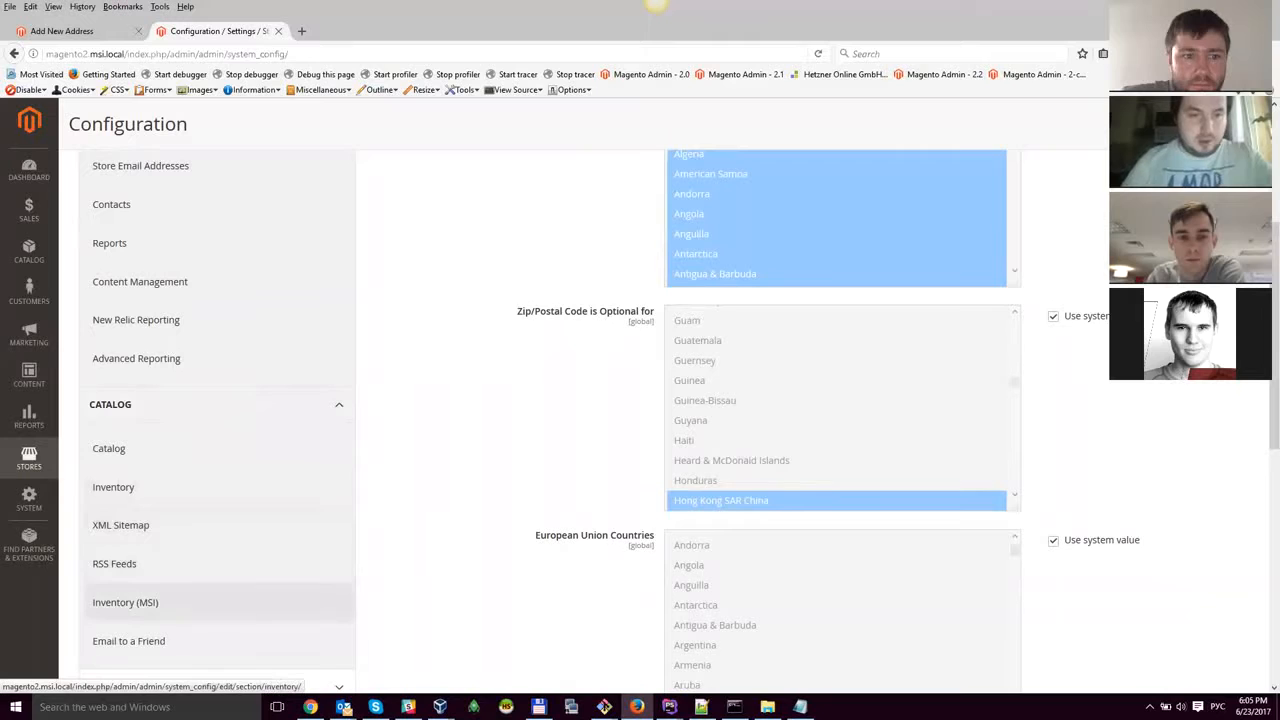
left_click(125, 602)
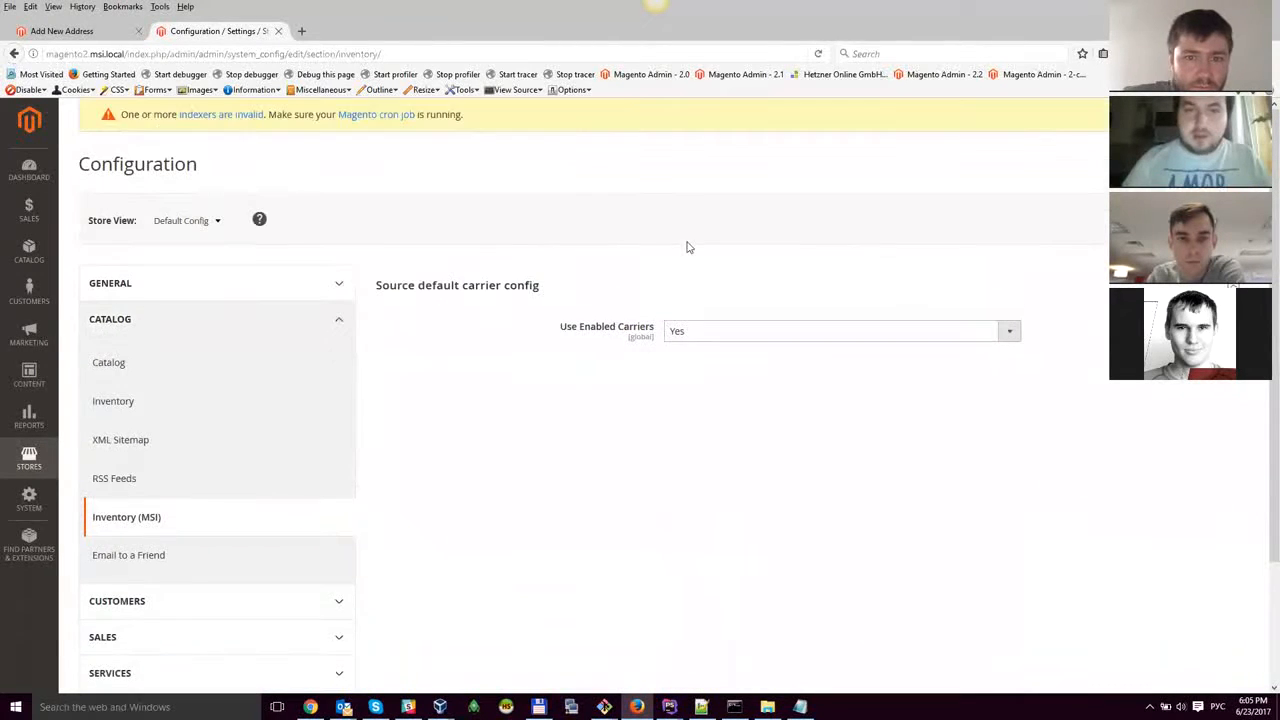
- Set Use Enabled Carriers to No, specify Flat Rate and United Parcel Service as carriers, and save the configuration
left_click(740, 333)
left_click(713, 368)
left_click(742, 390)
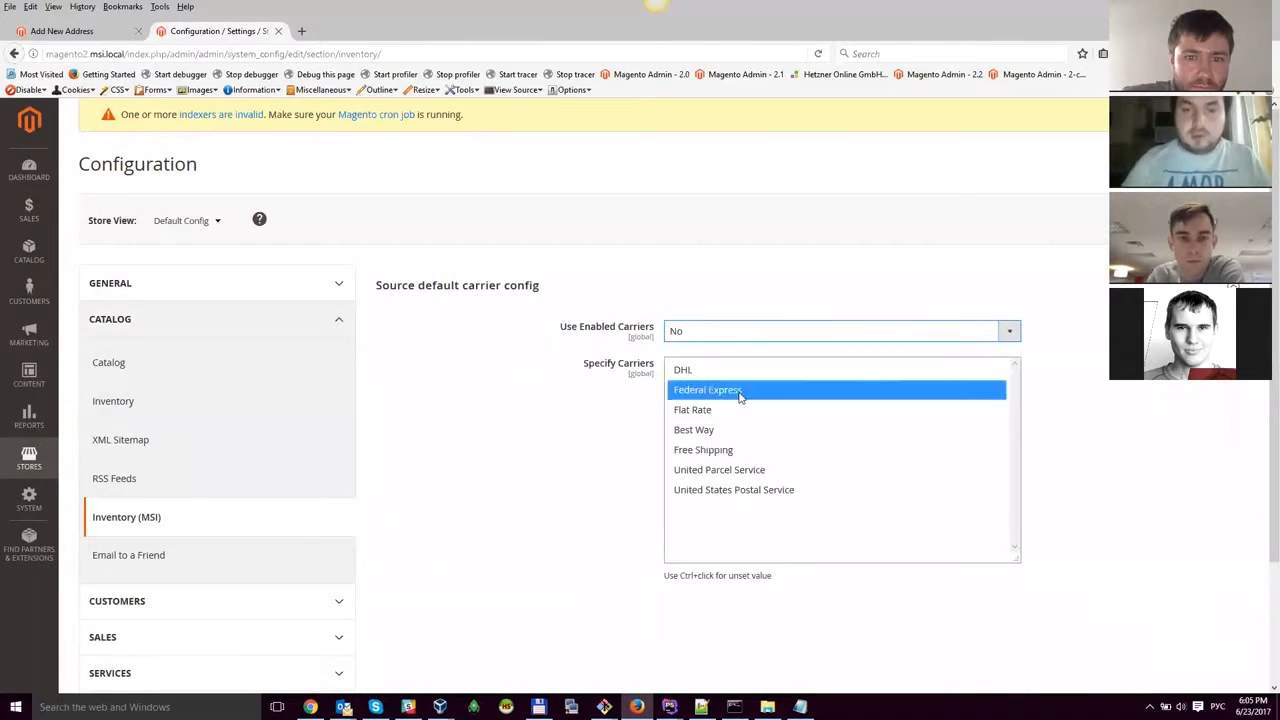
left_click(728, 451)
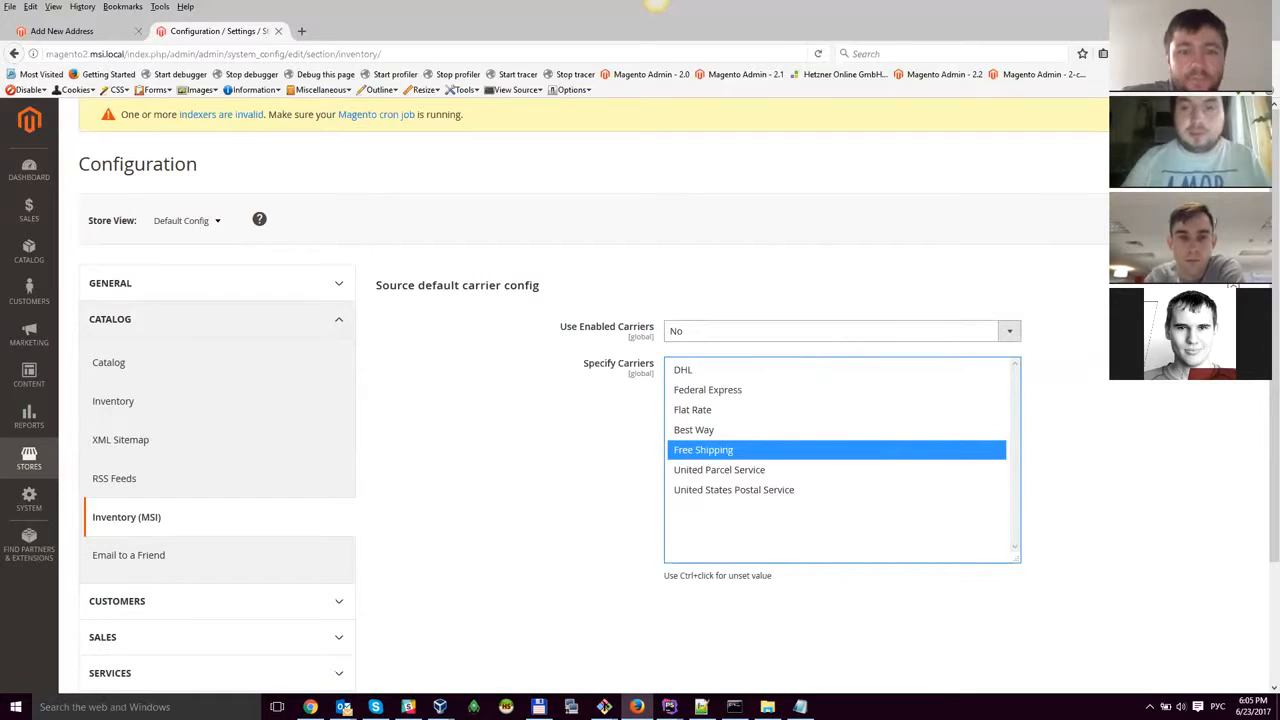
left_click(820, 408)
left_click(761, 472, "ctrl")
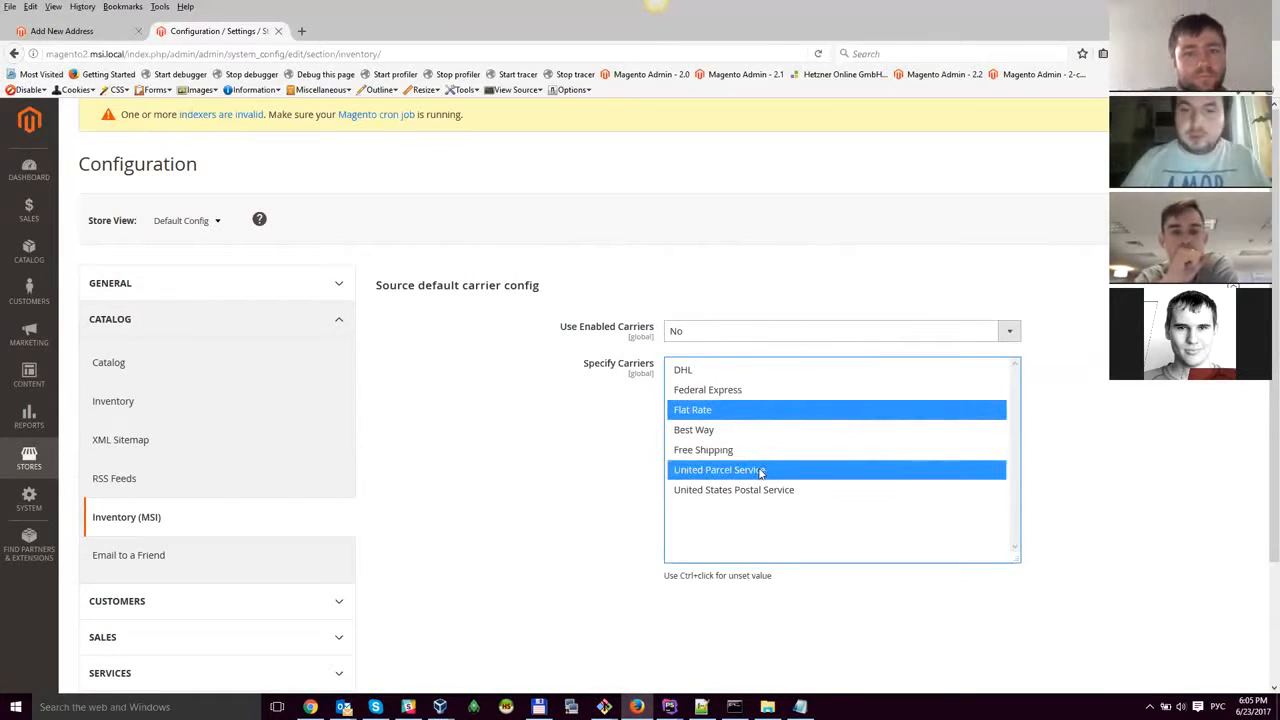
left_click(1206, 220)
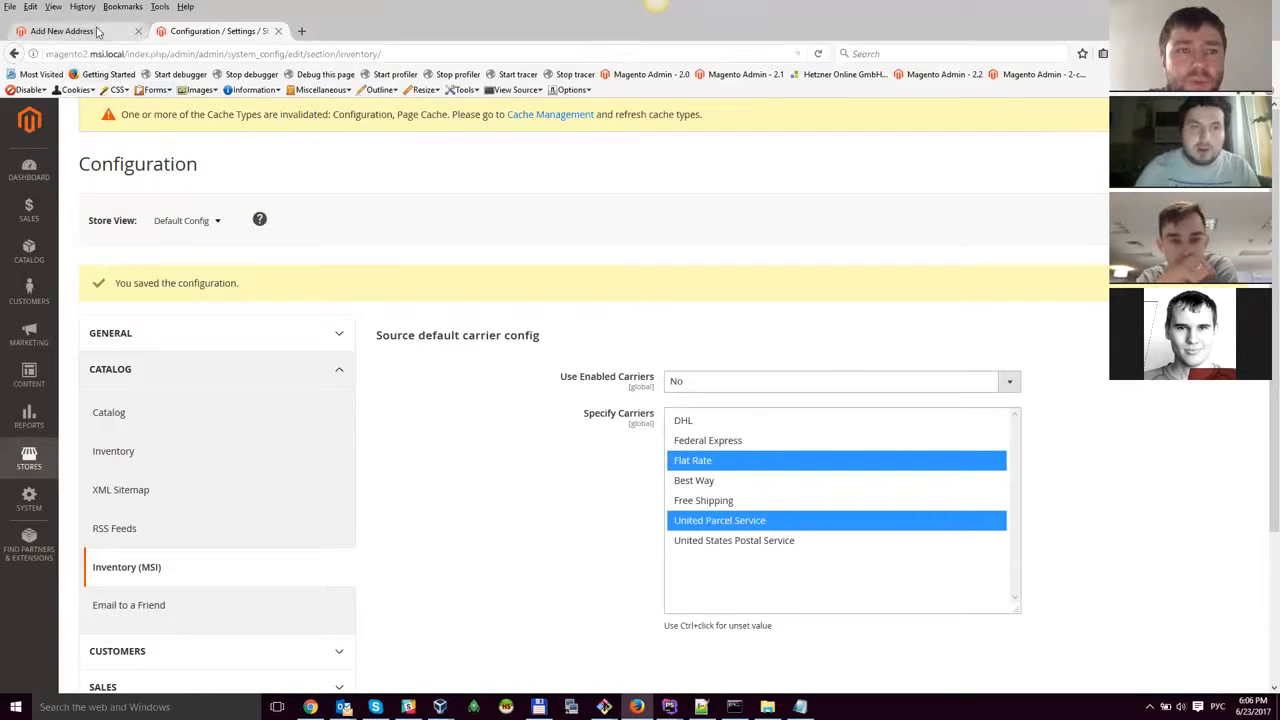
- Open the store's Manage Sources page in a new browser tab
key("ctrl+Tab")
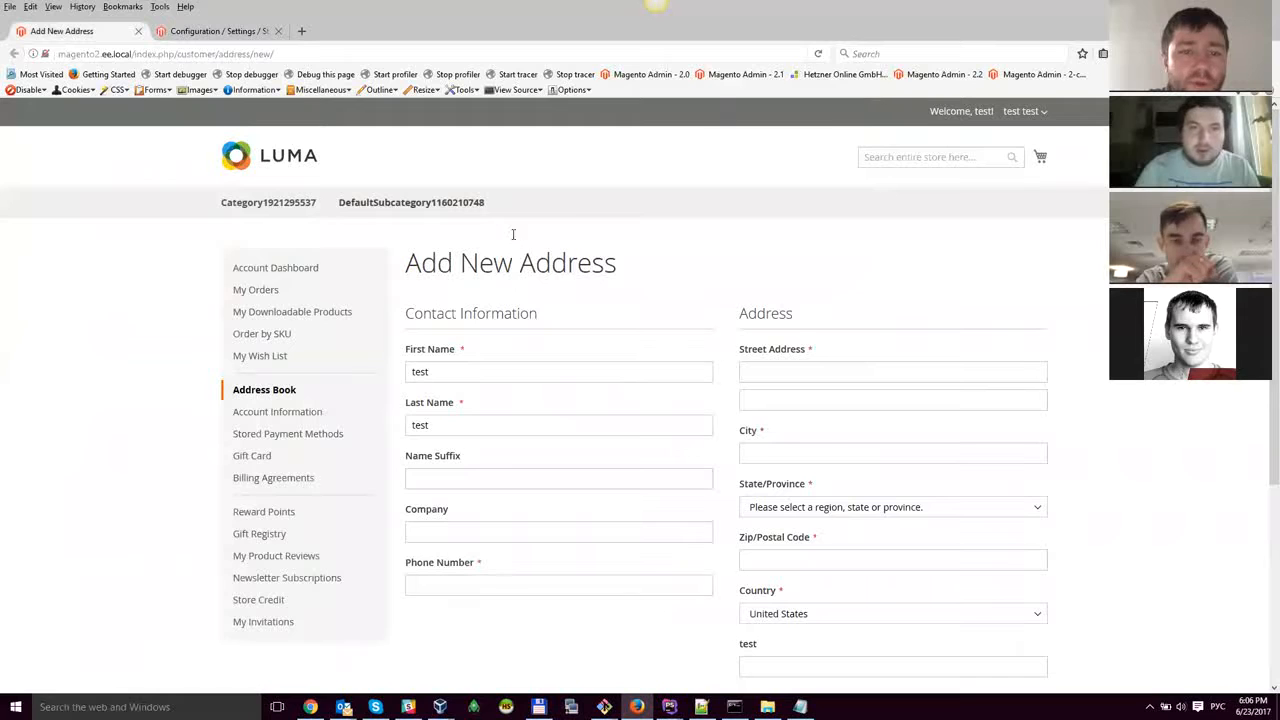
left_click(181, 34)
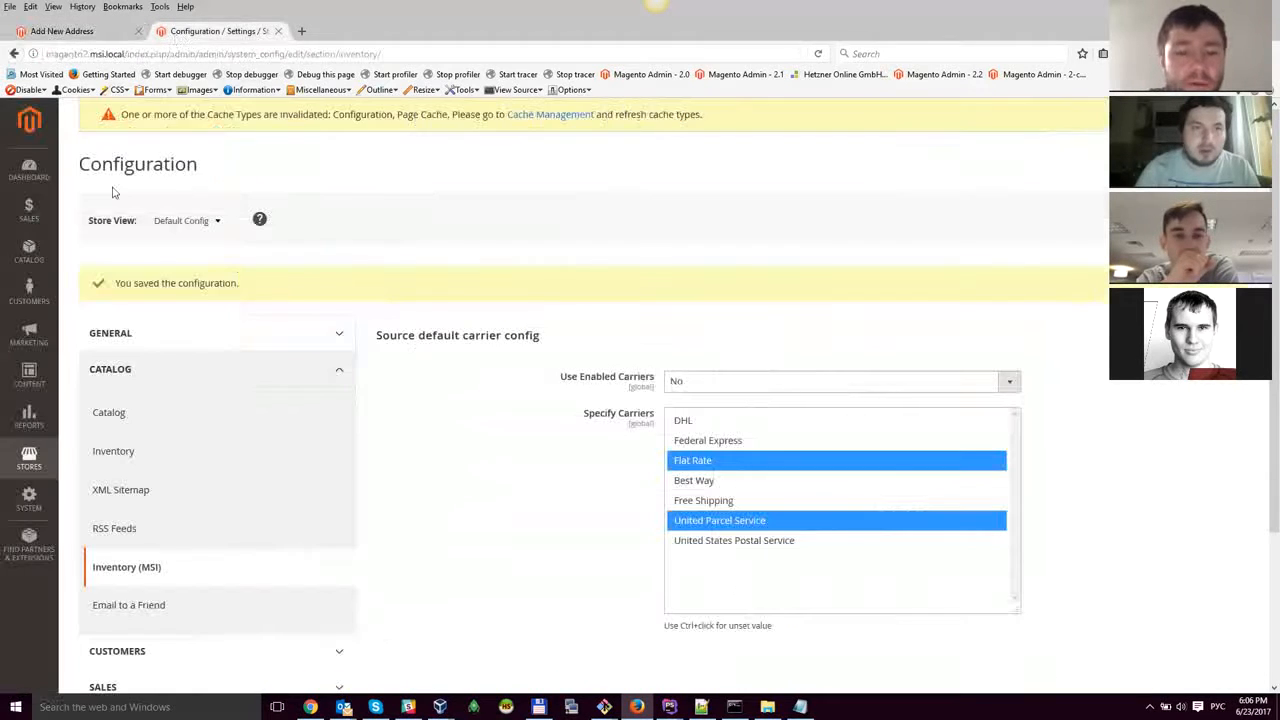
left_click(29, 455)
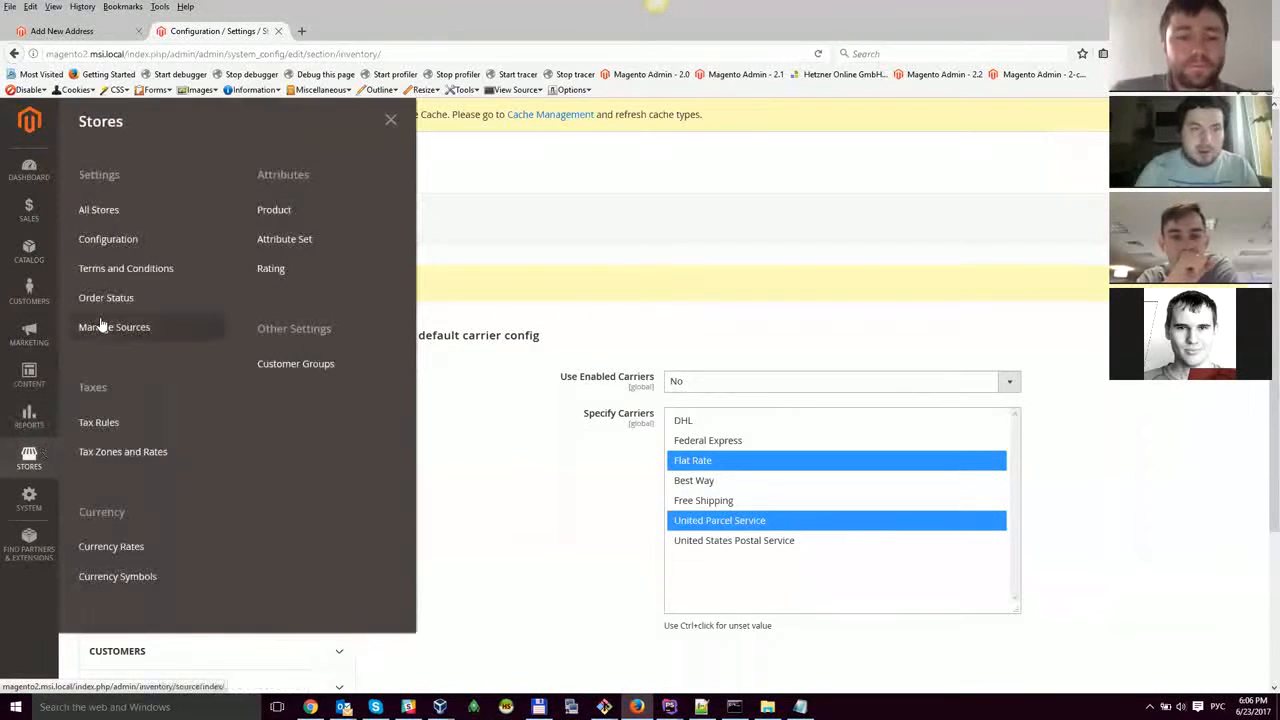
middle_click(104, 330)
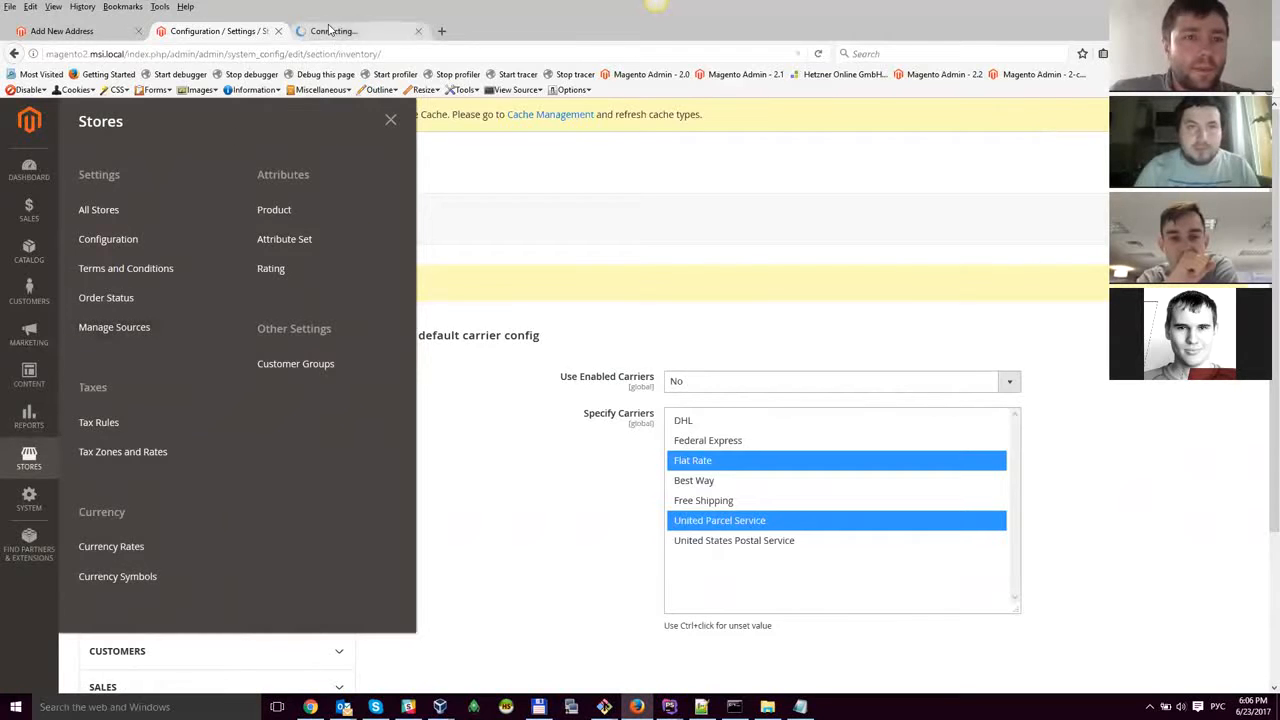
- Open source 111 for editing from the Manage Sources grid
left_click(325, 31)
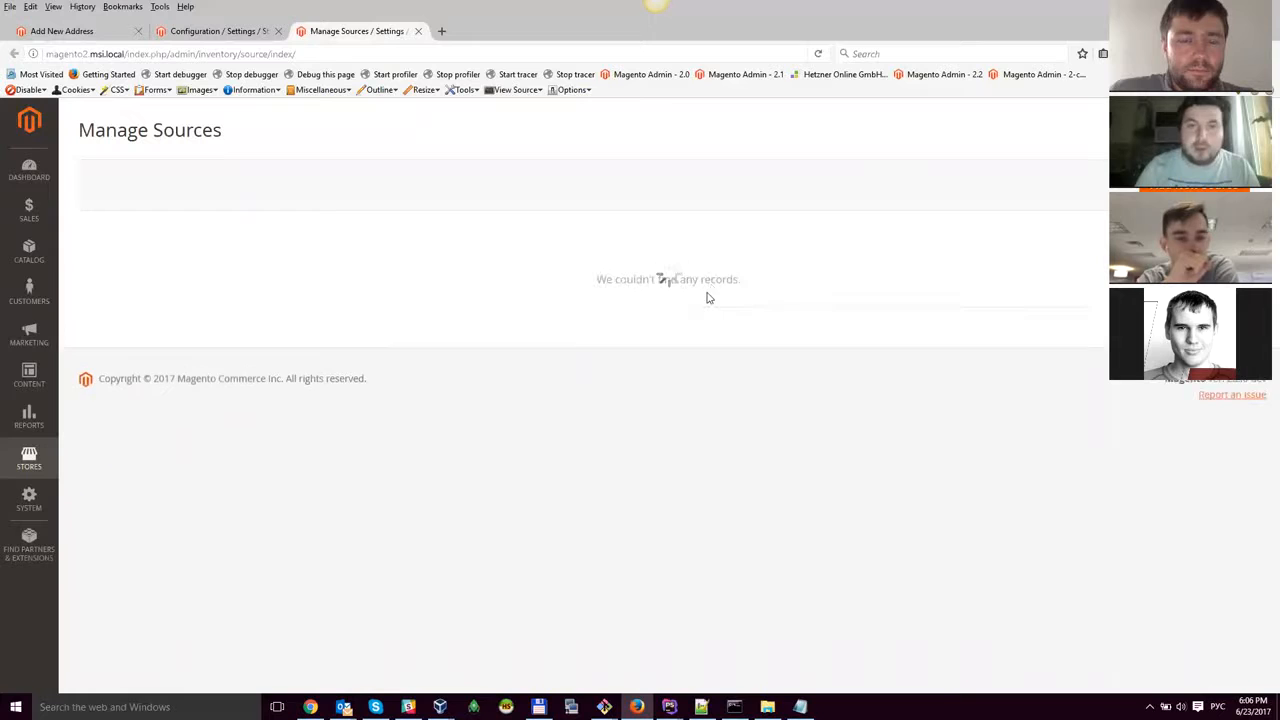
left_click(210, 34)
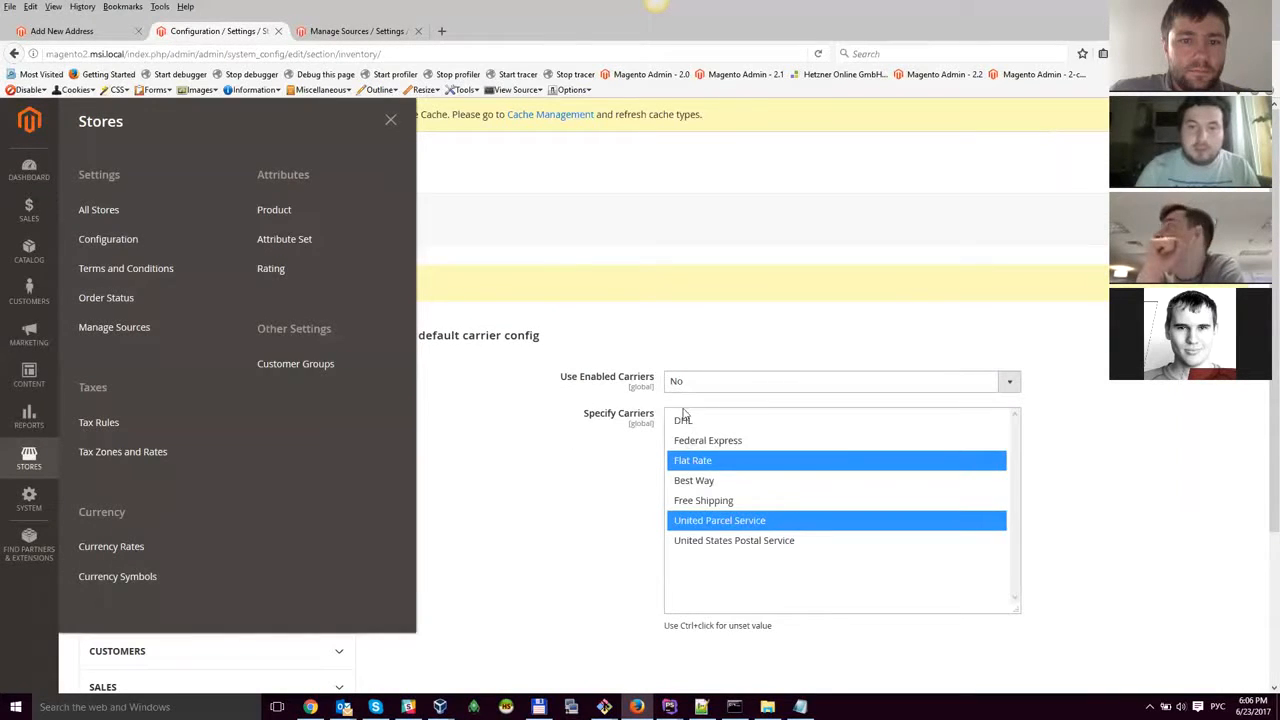
left_click(335, 33)
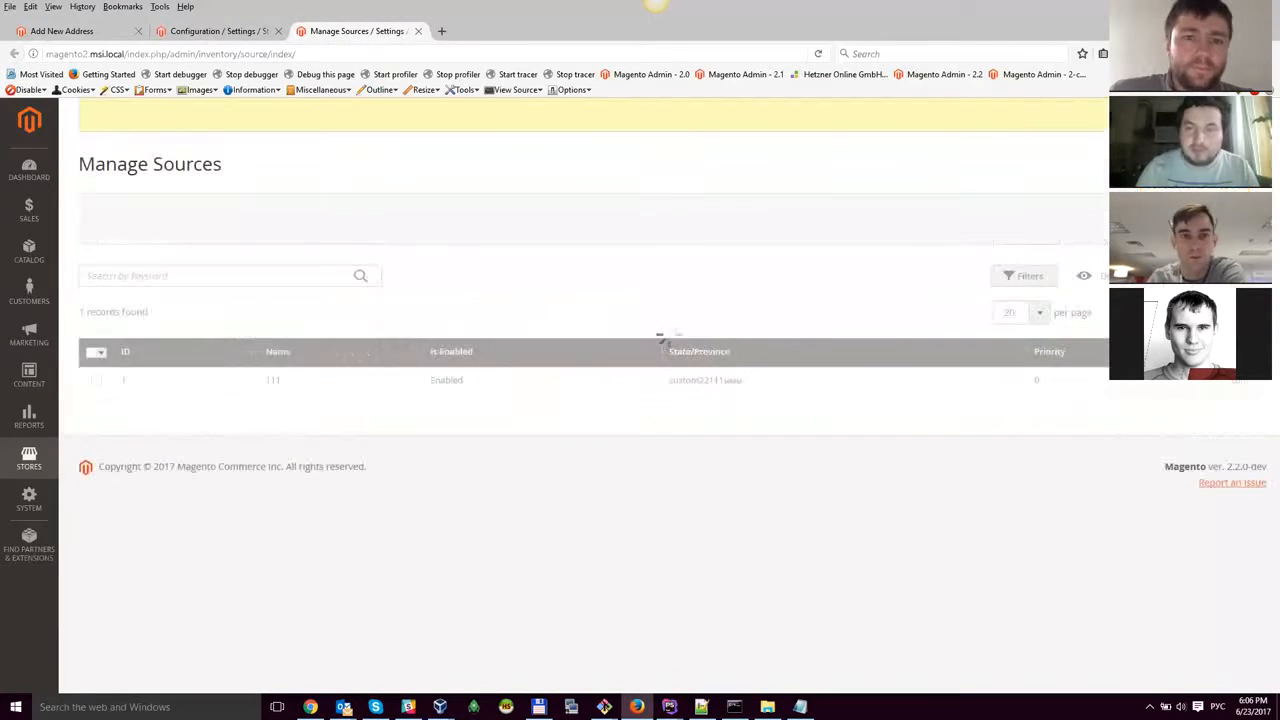
left_click(1238, 381)
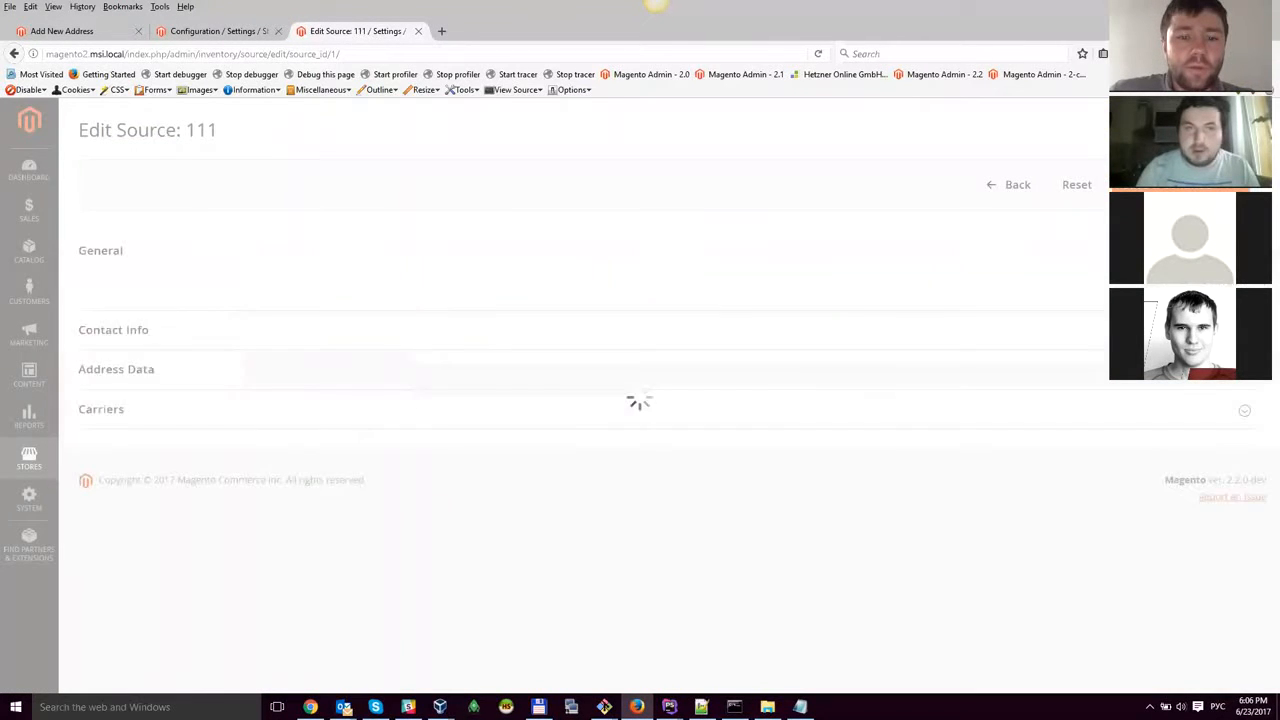
- Set Use global Shipping configuration to Yes in the Carriers section of source 111 and save the source
scroll(663, 400, "down", 3)
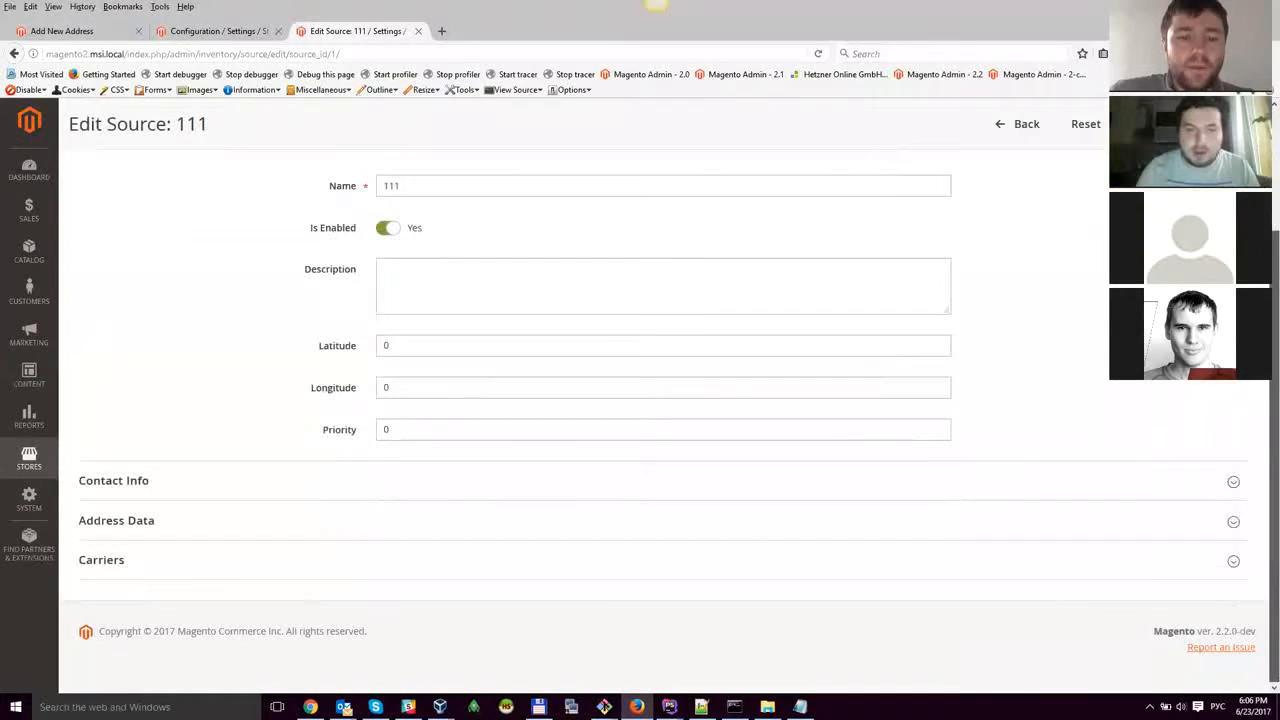
left_click(915, 562)
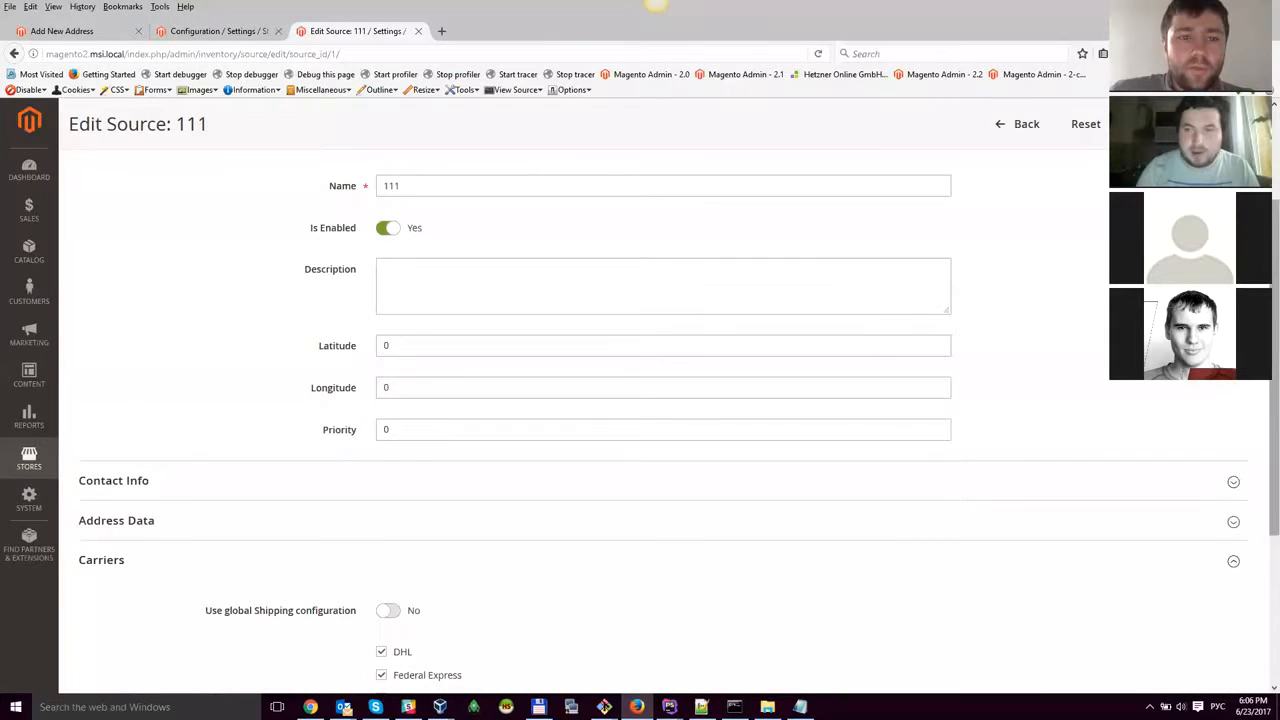
scroll(915, 562, "down", 3)
scroll(845, 530, "up", 1)
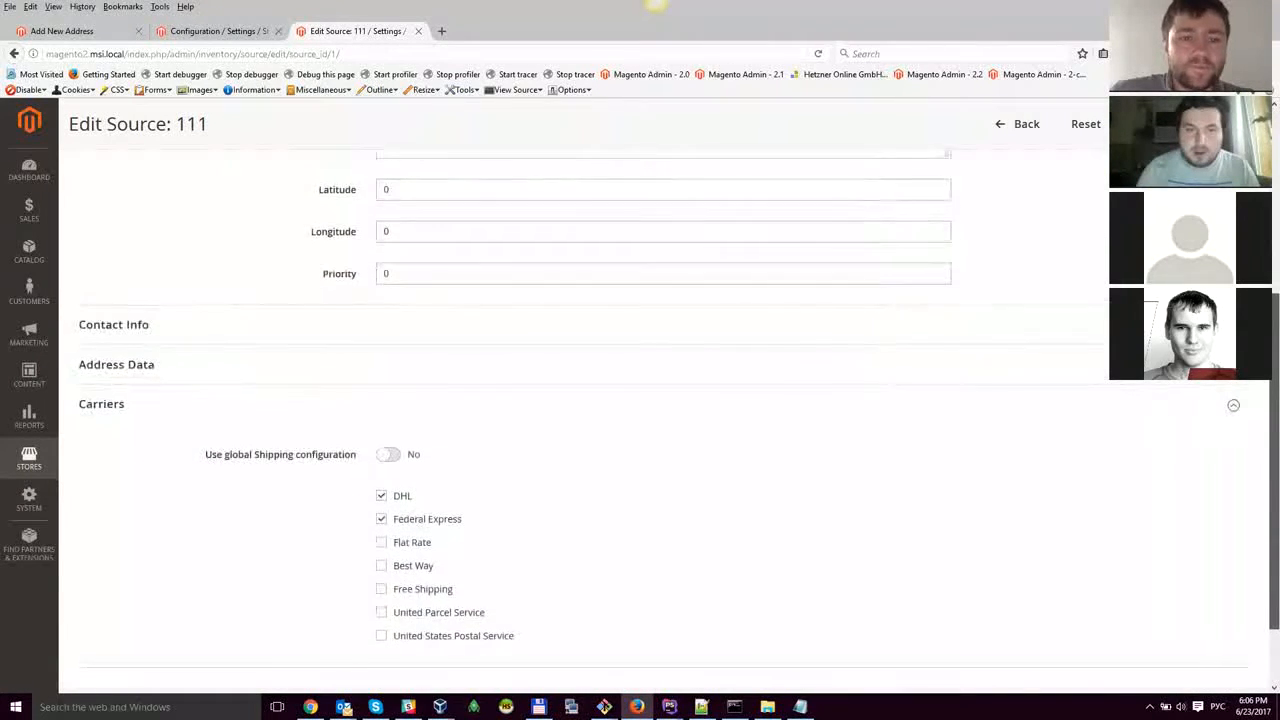
left_click(386, 460)
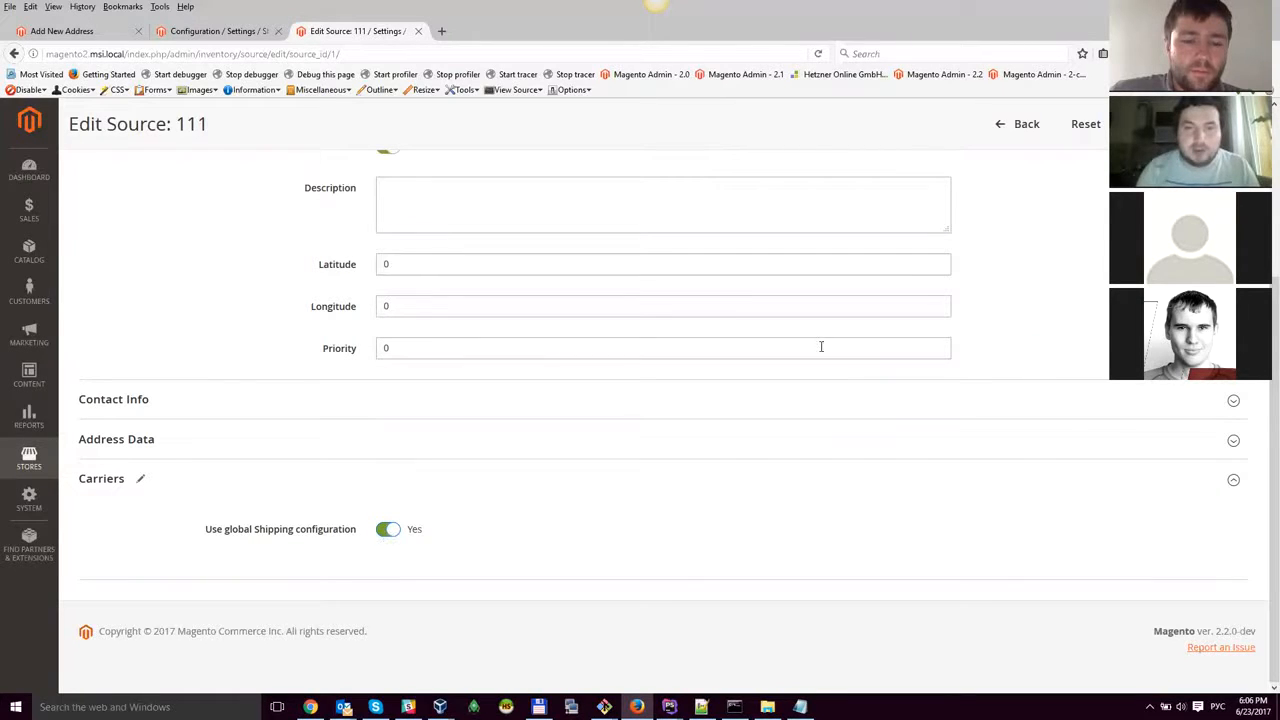
left_click(1165, 124)
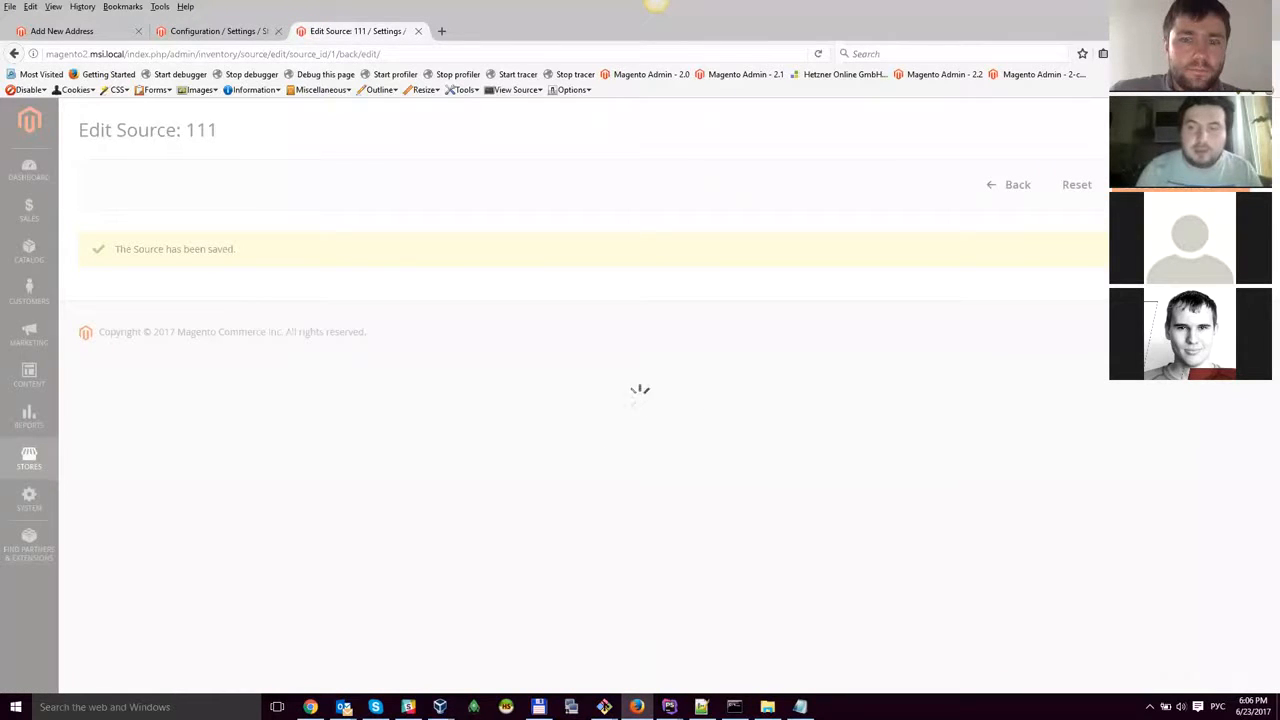
- Expand the Carriers section of the saved source to check its global shipping configuration setting
scroll(694, 471, "down", 3)
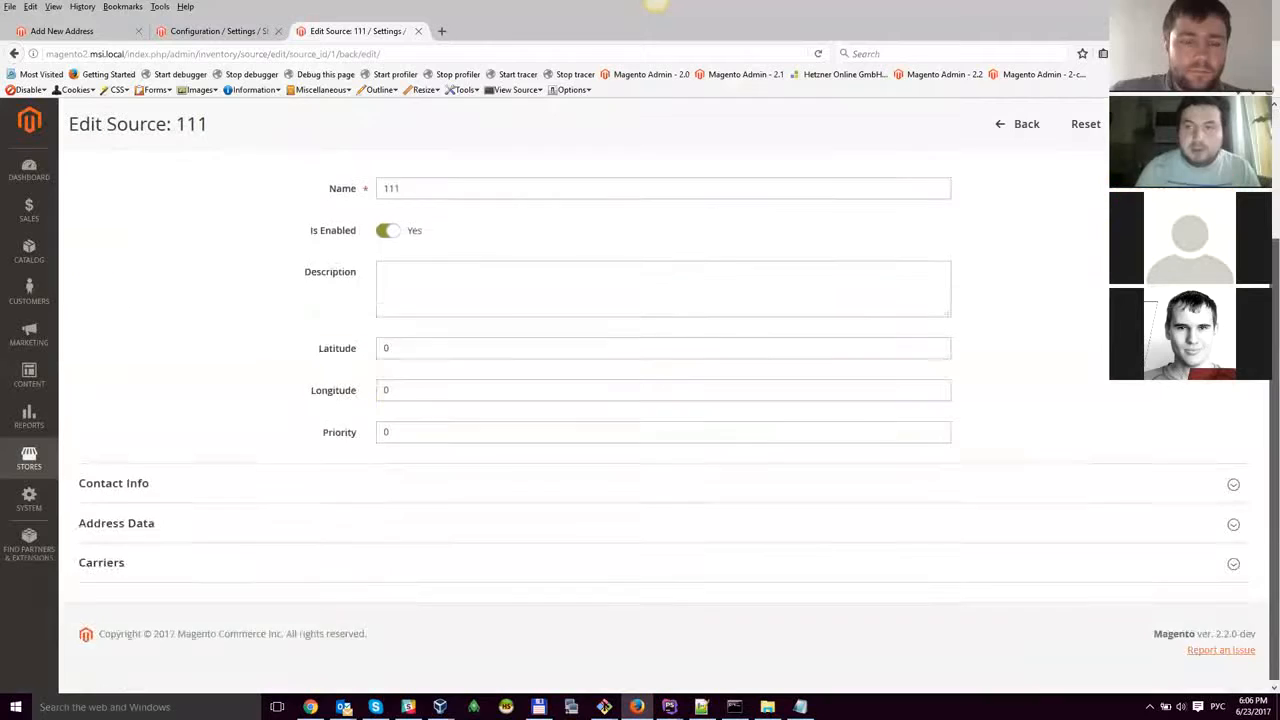
left_click(645, 597)
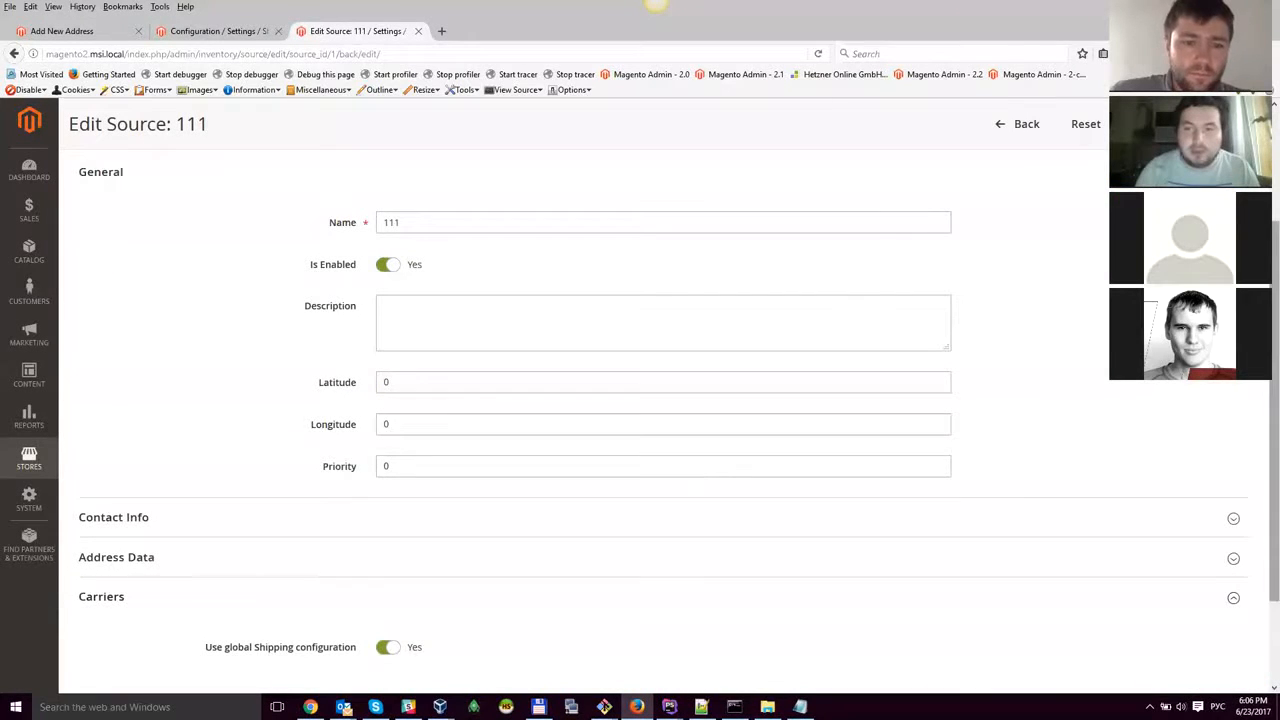
scroll(531, 526, "down", 2)
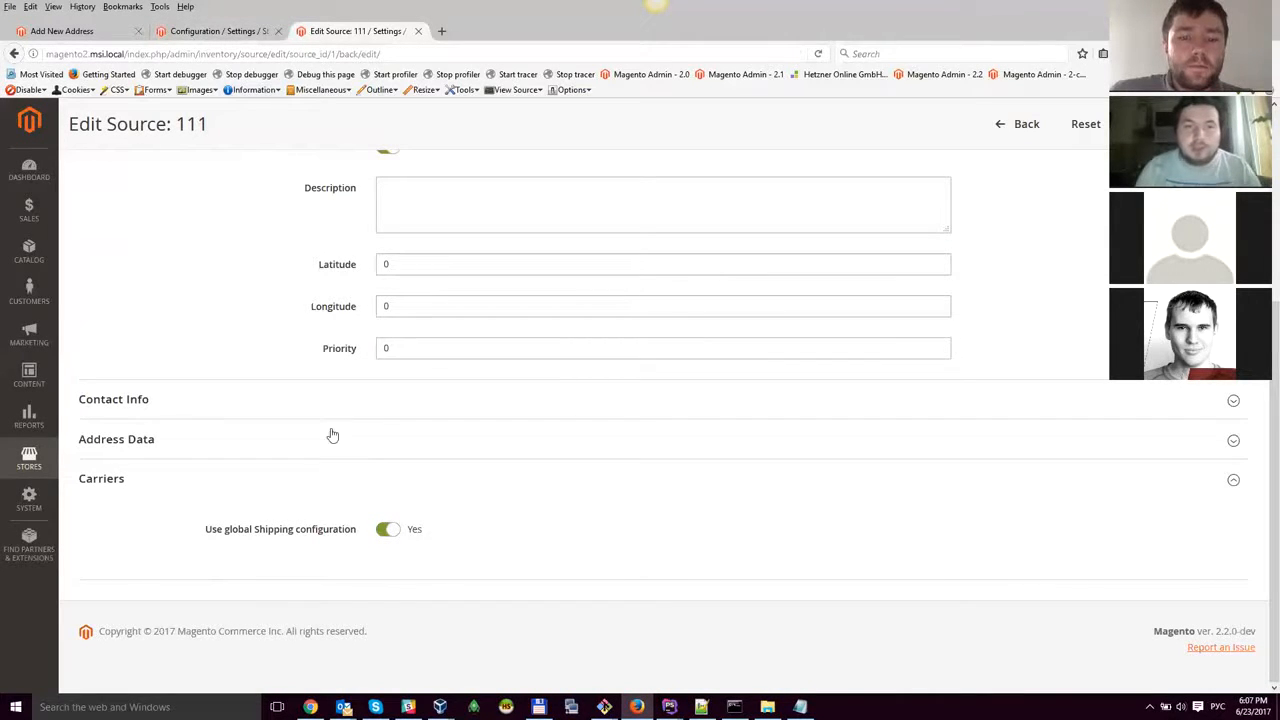
- Set Use global Shipping configuration to No, select Federal Express, Best Way and Free Shipping as carriers, and save the source
left_click(388, 530)
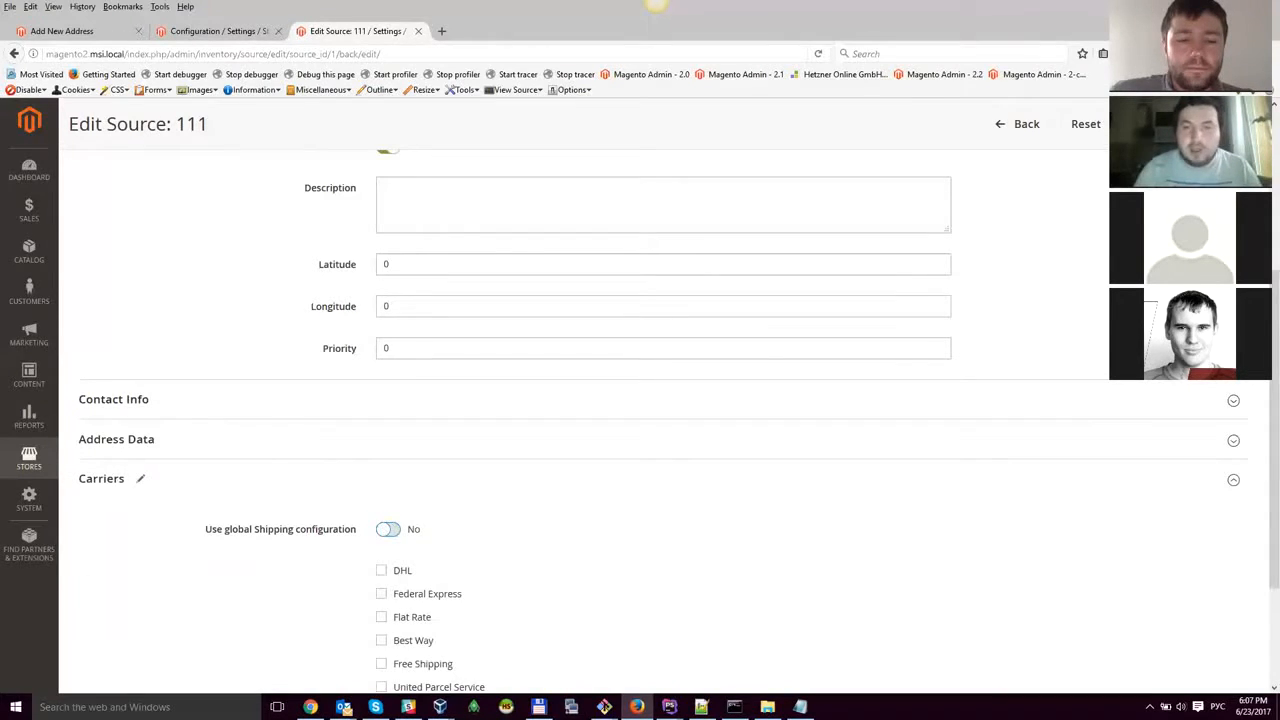
scroll(617, 463, "down", 3)
left_click(424, 437)
left_click(413, 481)
left_click(410, 503)
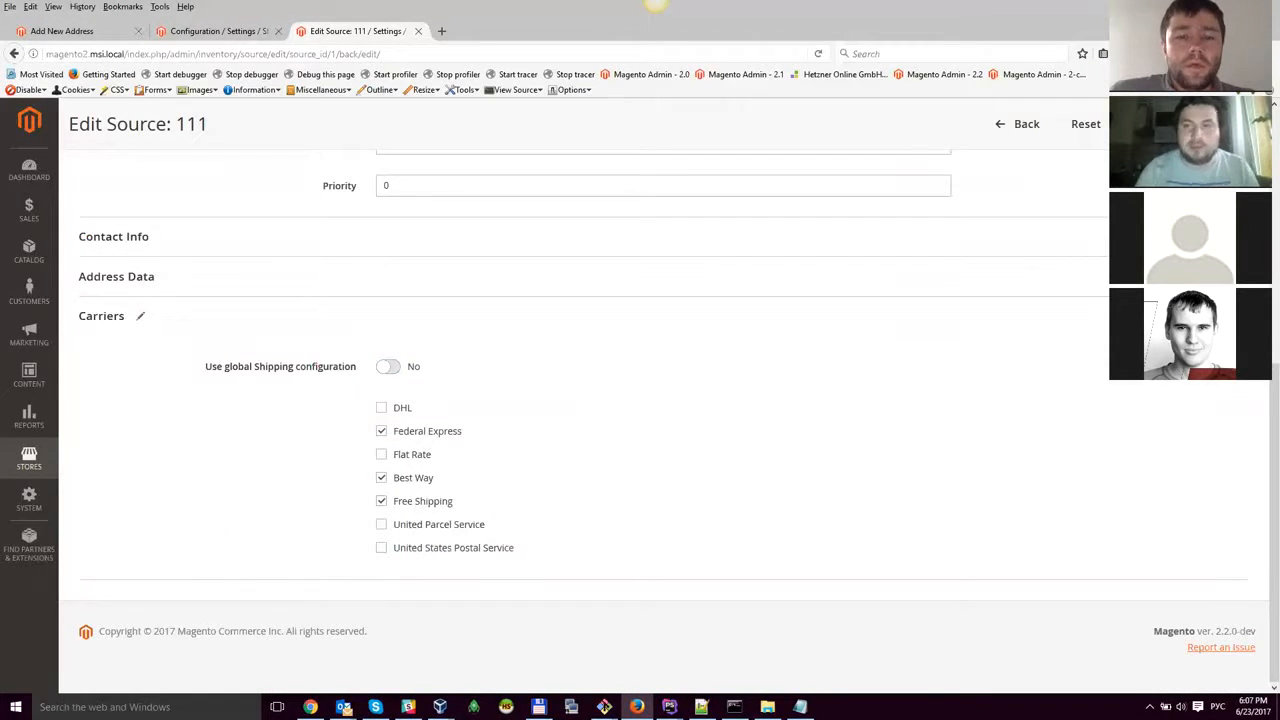
left_click(1178, 124)
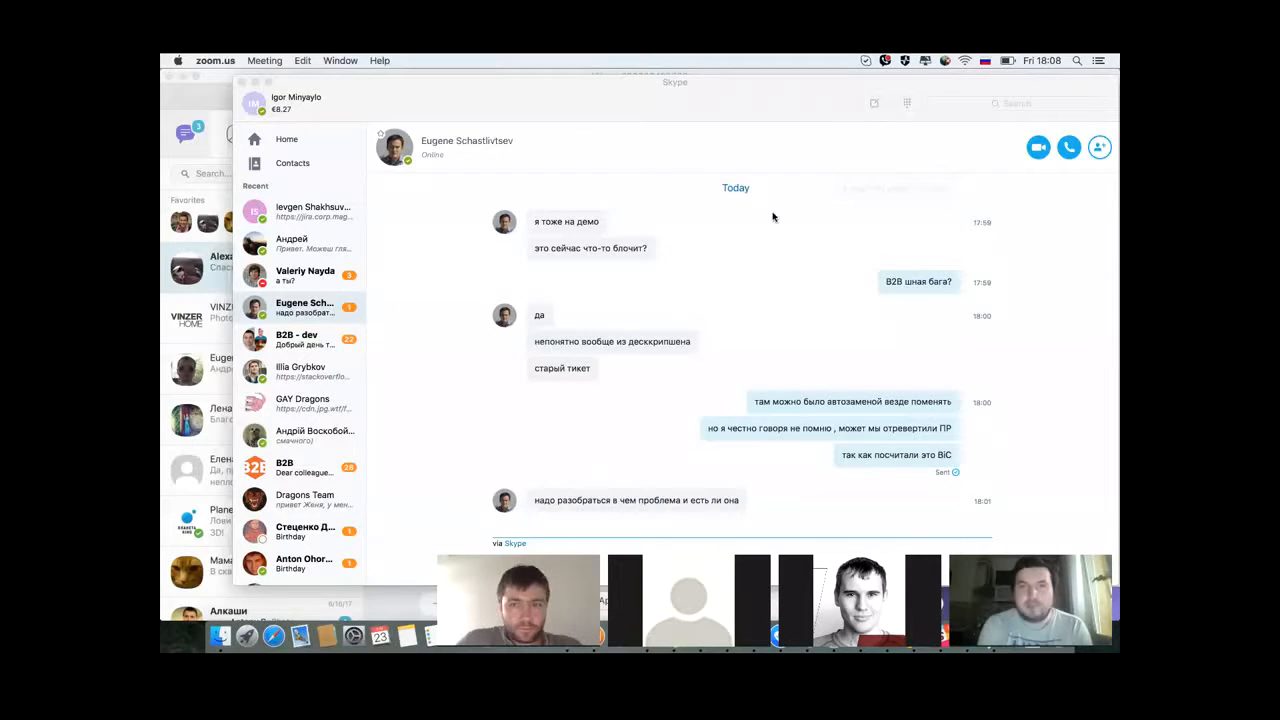
- Minimize the Skype, Viber and Zoom windows and switch to the browser showing the Sources to Sales Channels Mapping wiki page on GitHub
left_click(255, 82)
left_click(195, 78)
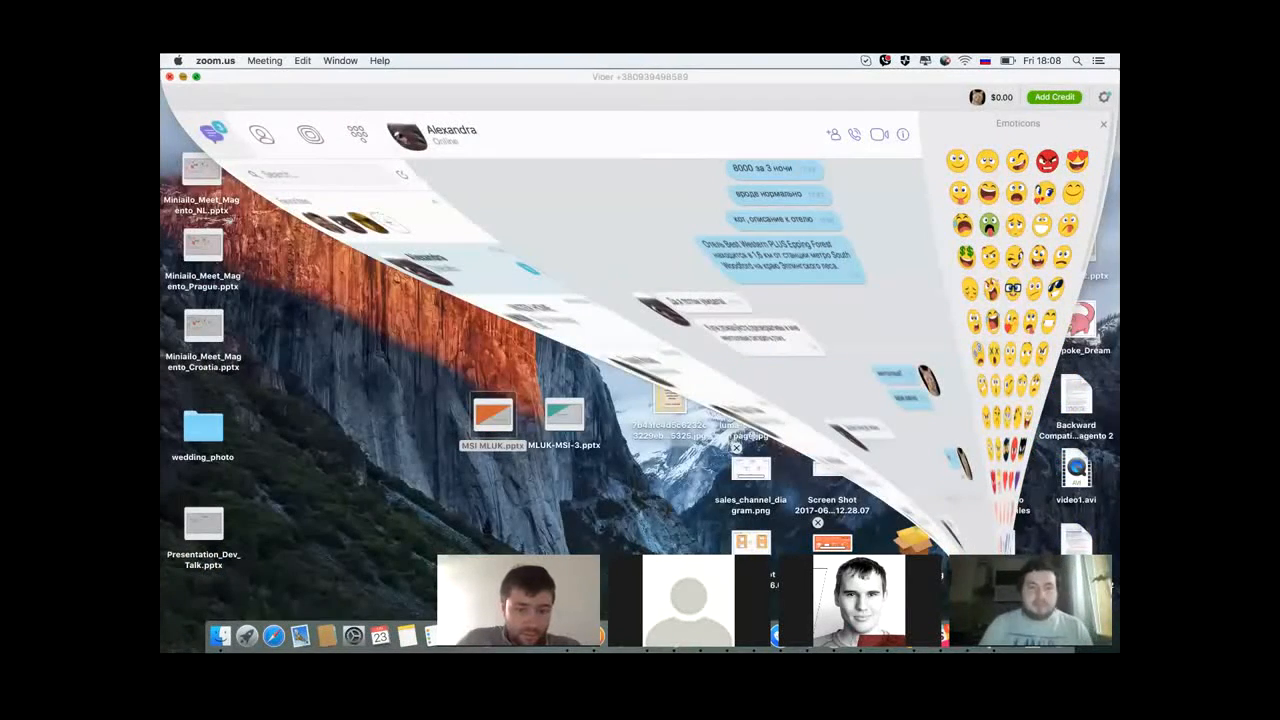
key("super+Tab")
key("super+Tab")
key("super+Tab")
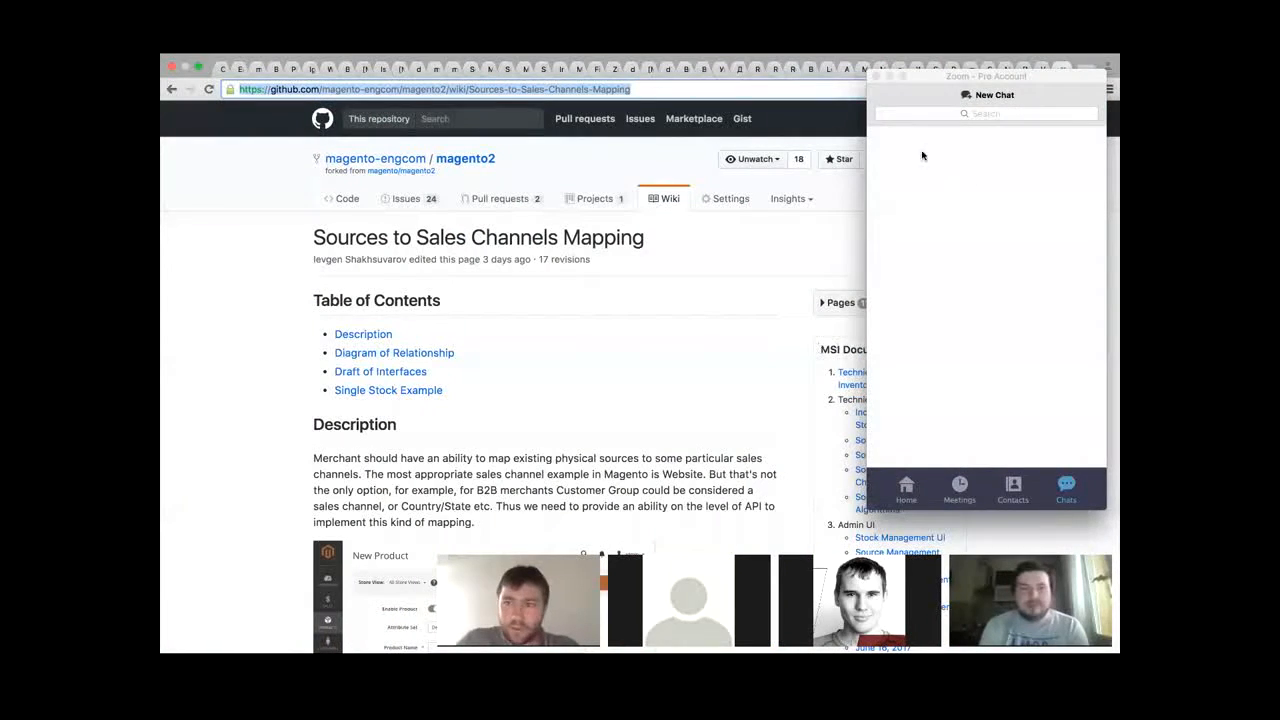
left_click(889, 76)
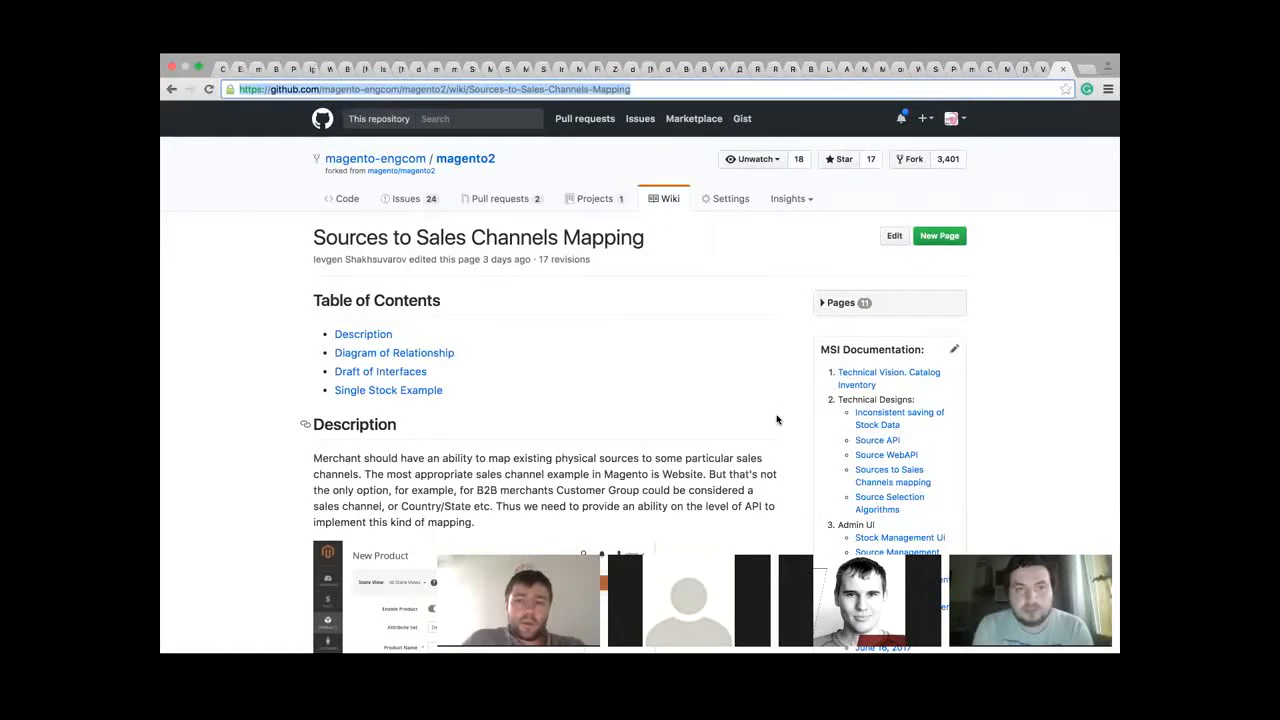
- Review the wiki page from its description and product form mockup down to the Diagram of relationship
scroll(777, 419, "down", 1)
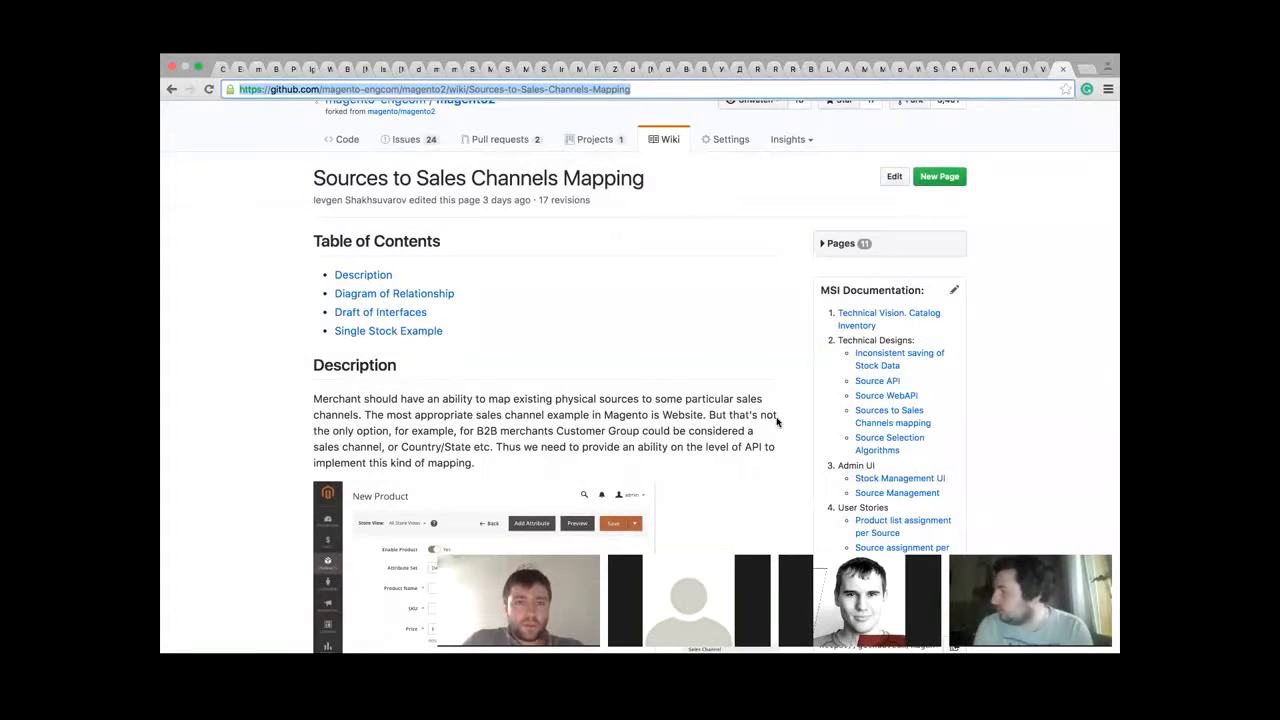
scroll(777, 421, "down", 2)
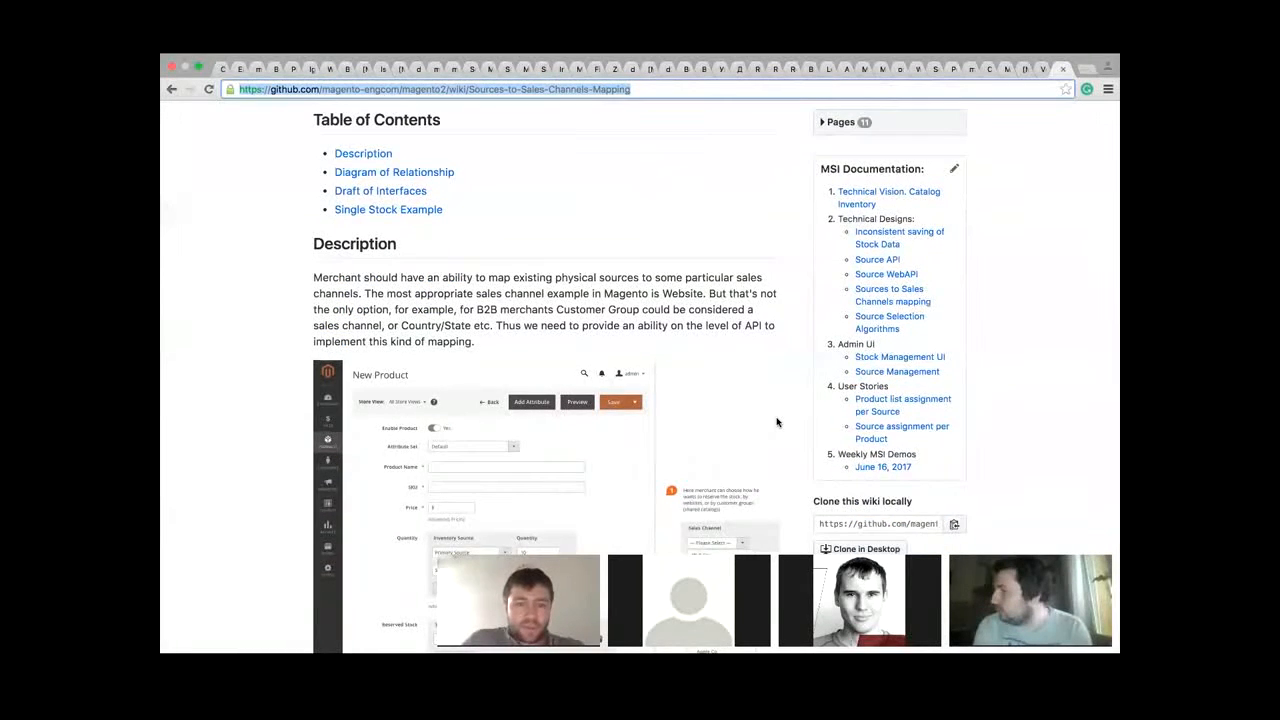
scroll(777, 421, "down", 10)
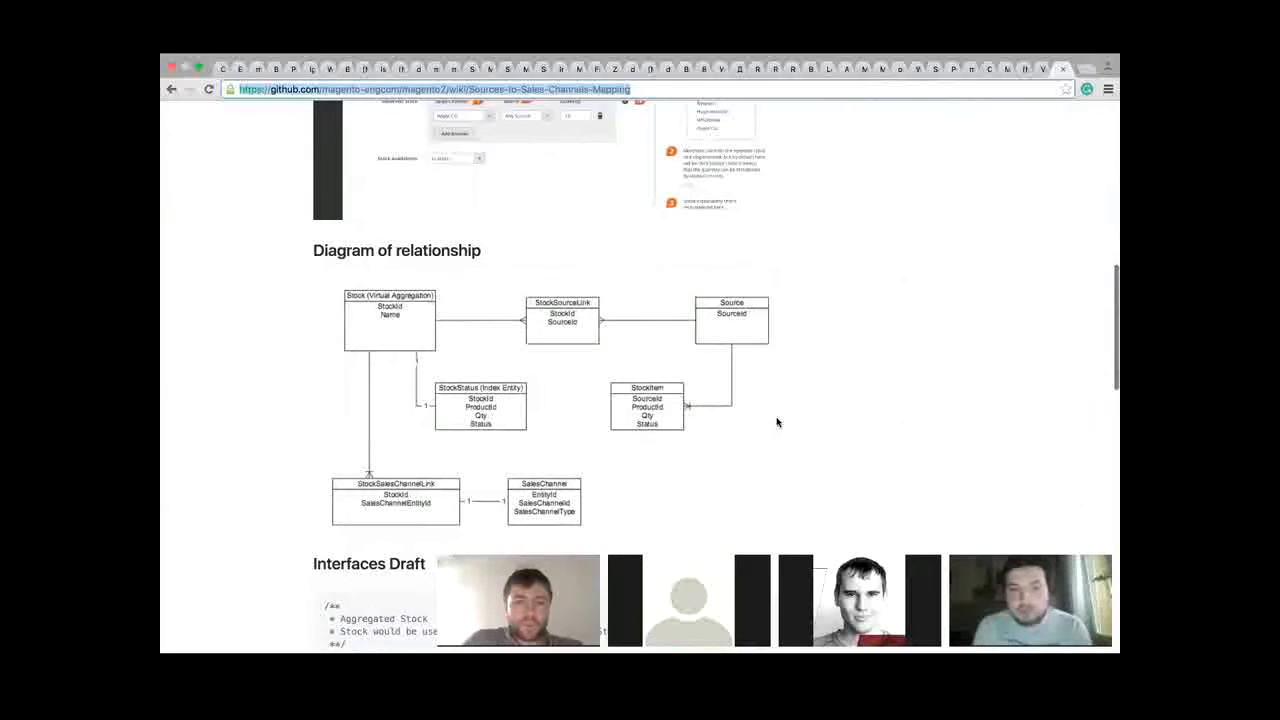
scroll(777, 422, "down", 2)
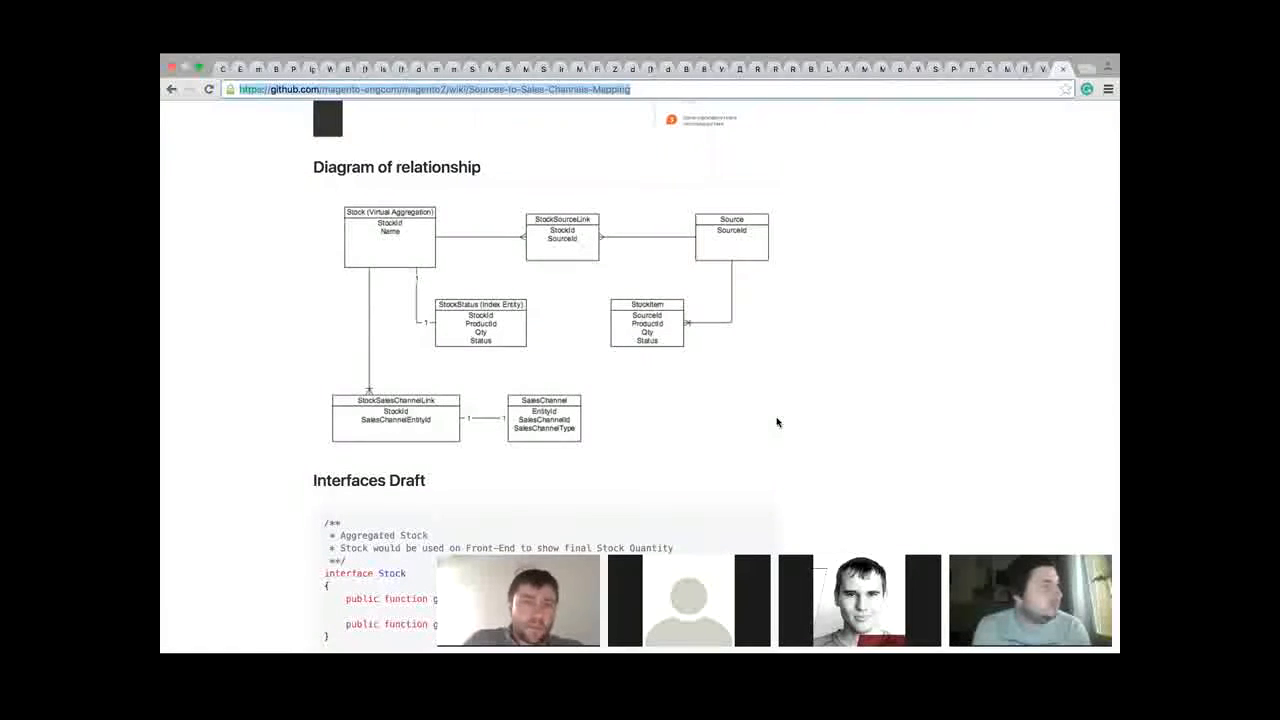